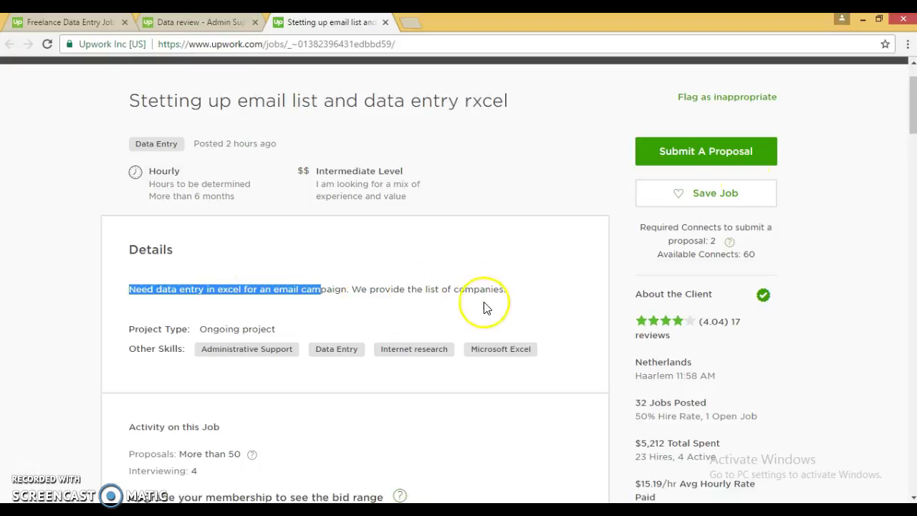
- Examine the job's activity section and the client's work history and feedback, looking for a review that mentions the client's name
scroll(329, 389, "down", 4)
scroll(329, 388, "down", 6)
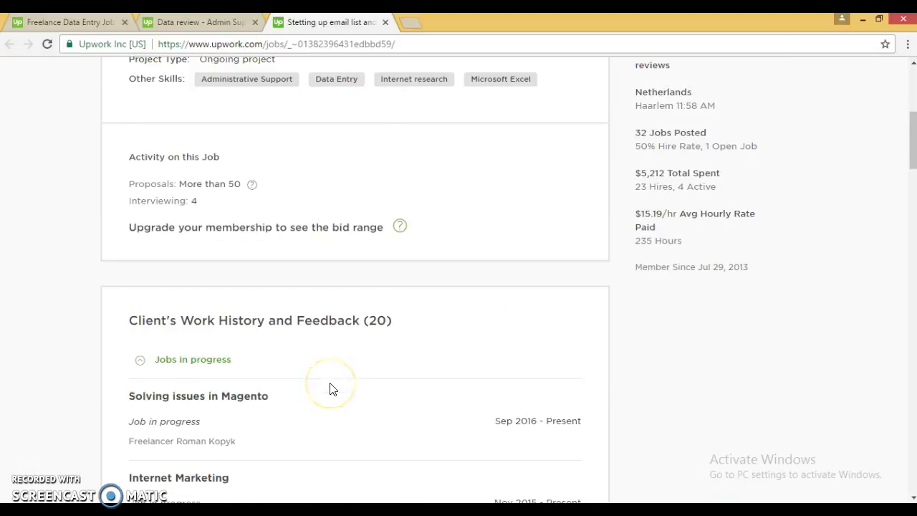
left_click(297, 324)
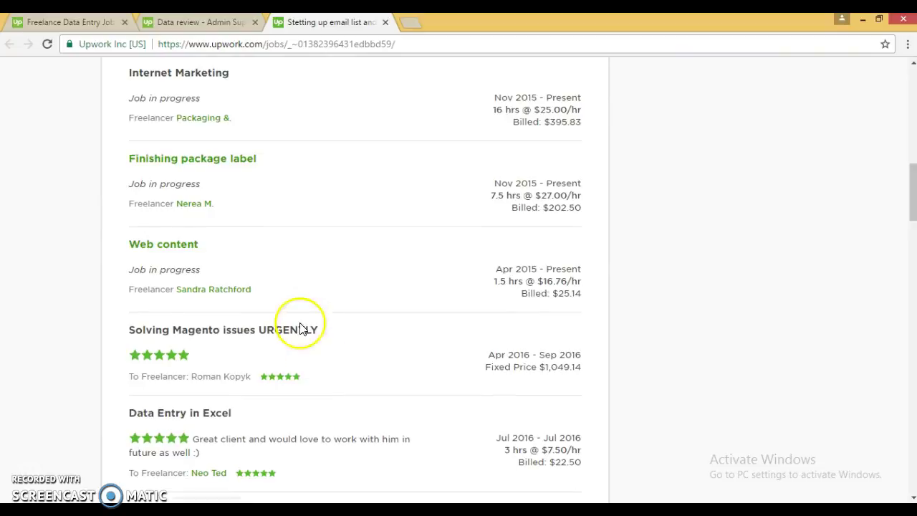
scroll(298, 326, "down", 3)
scroll(300, 326, "down", 2)
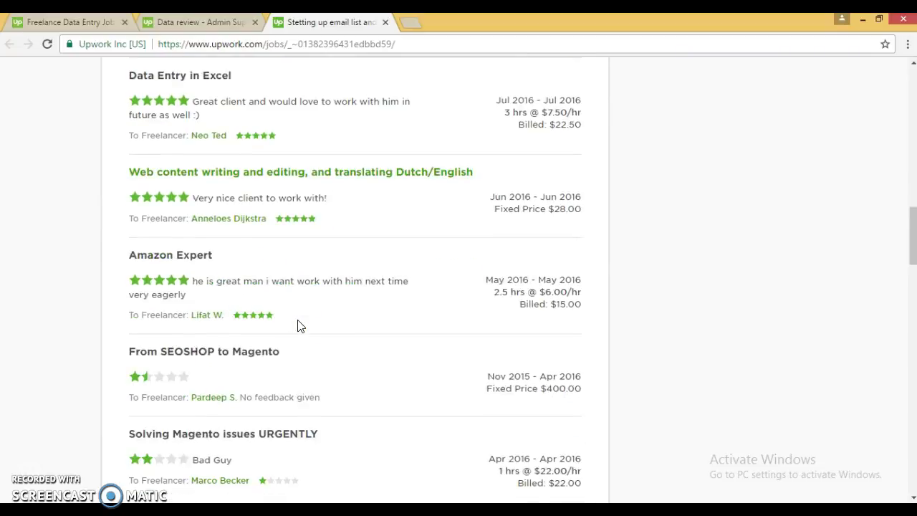
scroll(300, 326, "down", 2)
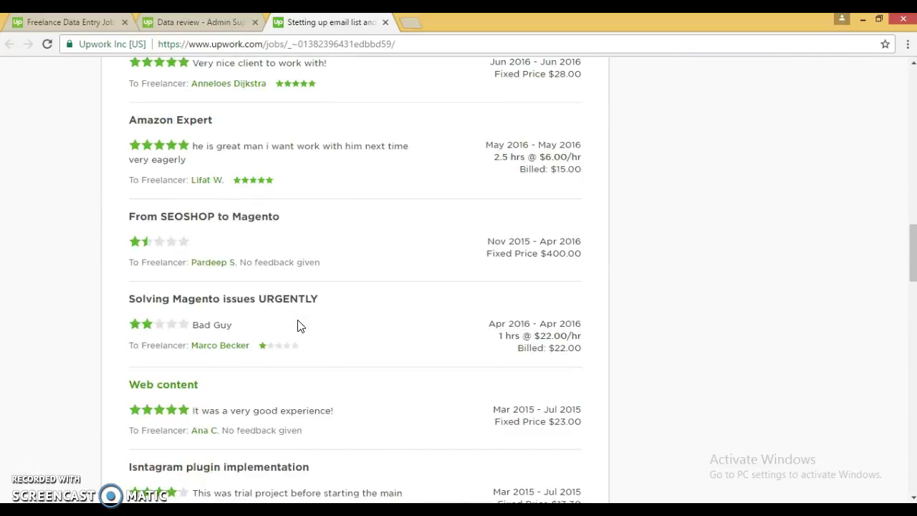
scroll(299, 326, "down", 2)
double_click(174, 384)
right_click(172, 391)
left_click(418, 352)
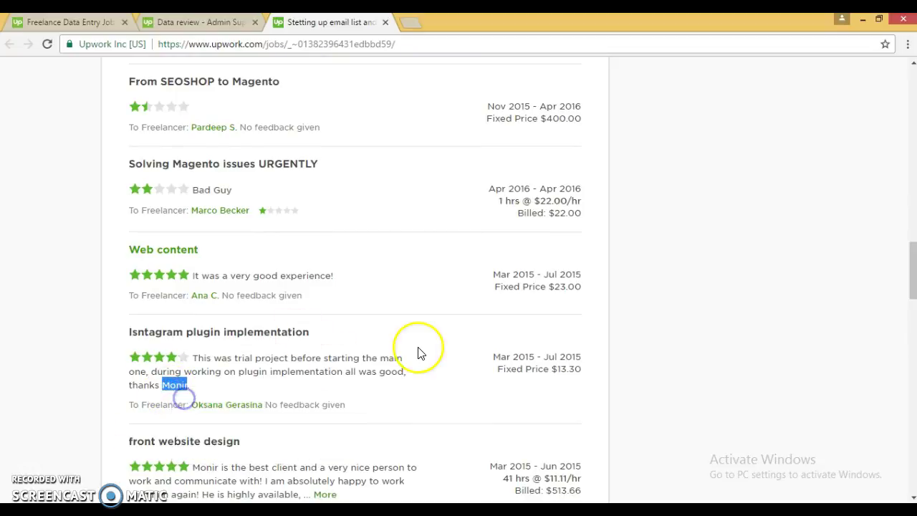
- Review the client's past contracts, ratings and freelancer comments down to the oldest entry, and return to the job details
scroll(419, 353, "up", 10)
scroll(421, 353, "down", 6)
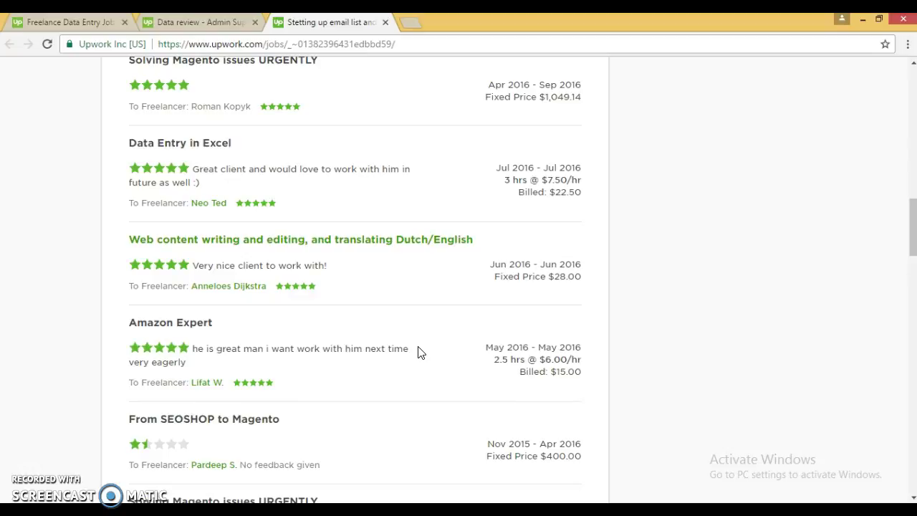
scroll(418, 351, "down", 5)
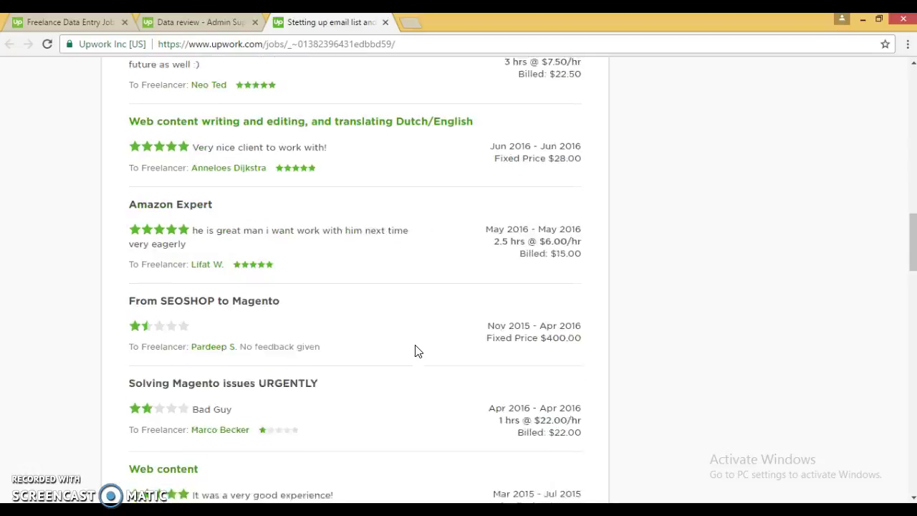
scroll(418, 351, "down", 5)
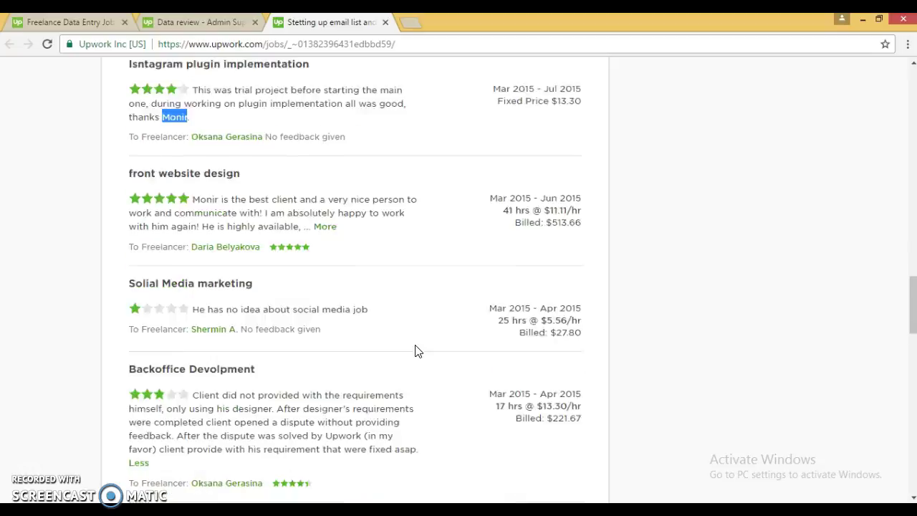
scroll(419, 352, "up", 20)
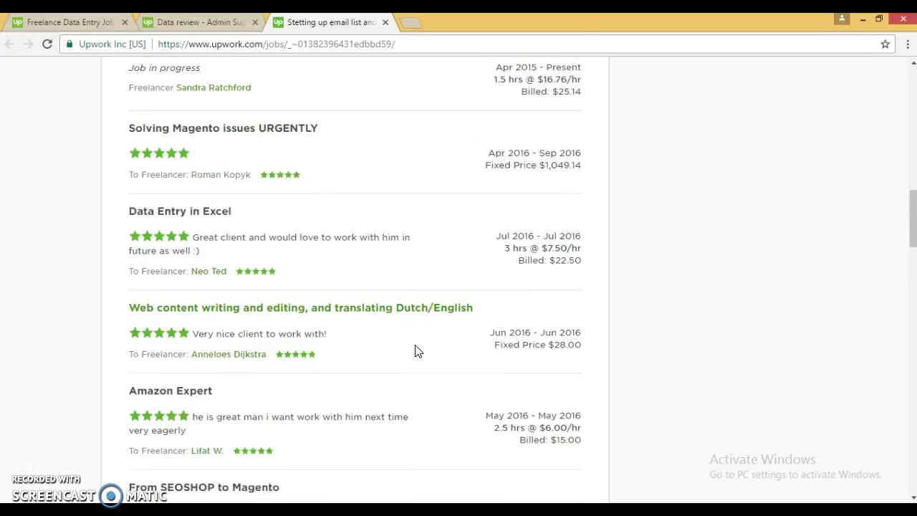
scroll(418, 352, "down", 20)
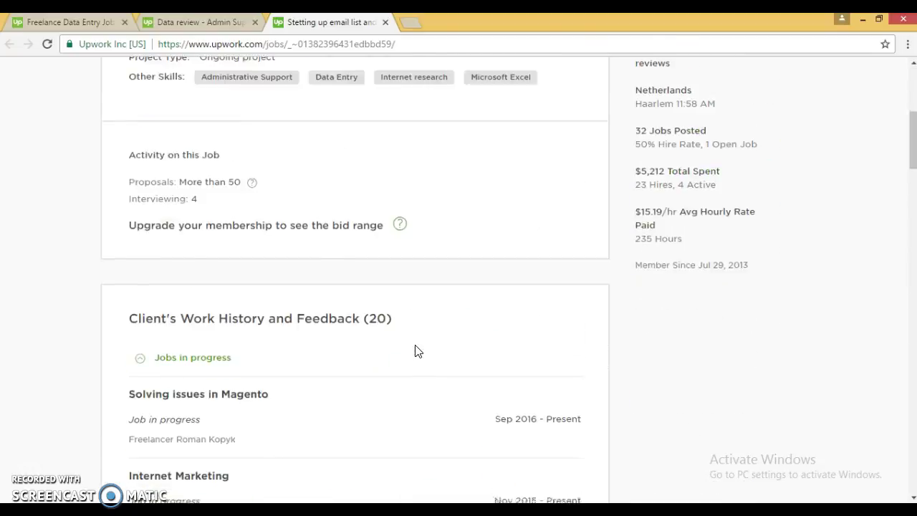
scroll(418, 351, "down", 5)
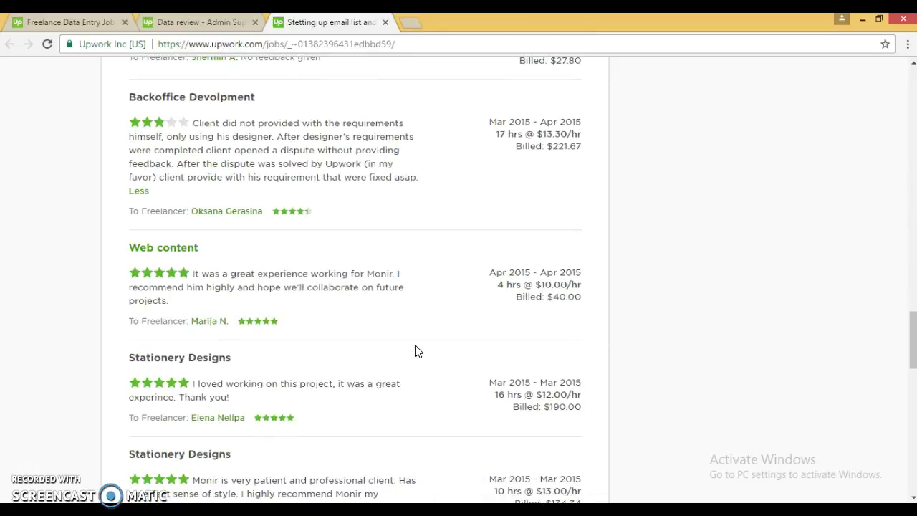
mouse_move(268, 322)
scroll(267, 321, "down", 4)
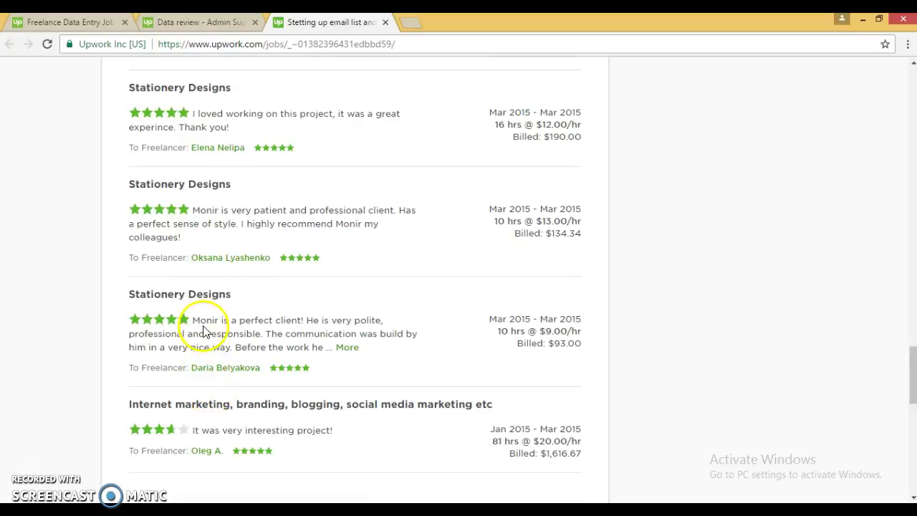
scroll(304, 367, "up", 10)
scroll(305, 367, "up", 15)
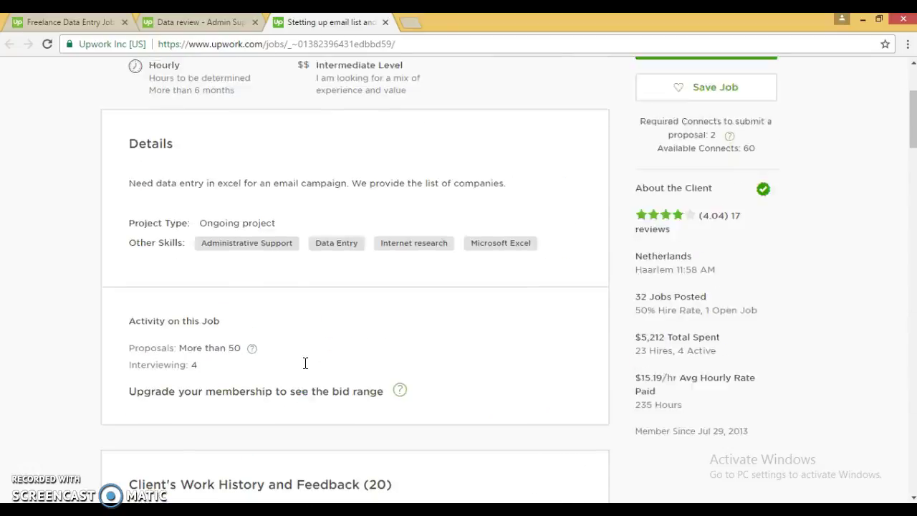
- Start a proposal for the email list and Excel data entry job and check its hourly rate field
left_click(676, 231)
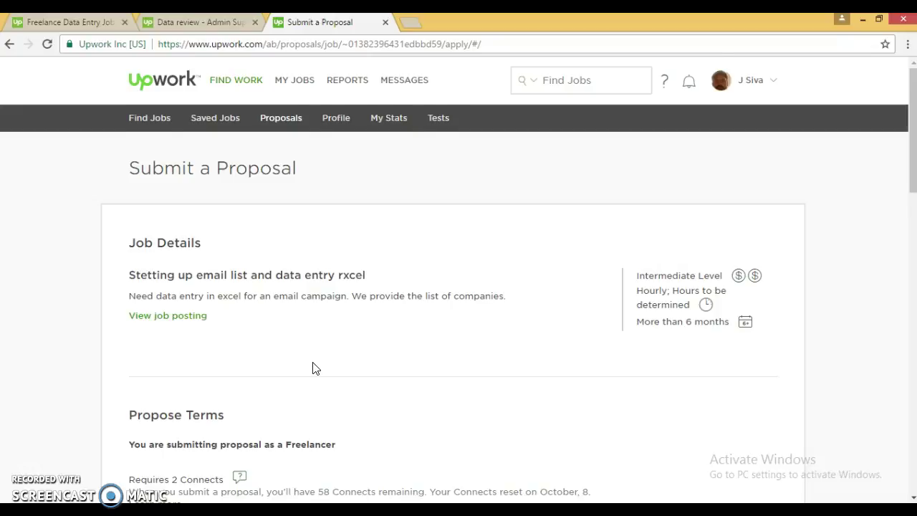
scroll(313, 368, "down", 6)
left_click(374, 245)
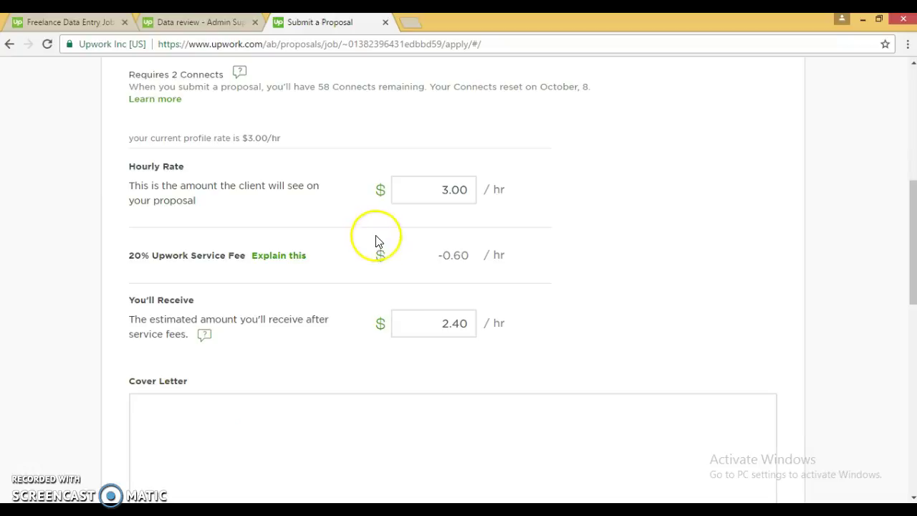
left_click(160, 204)
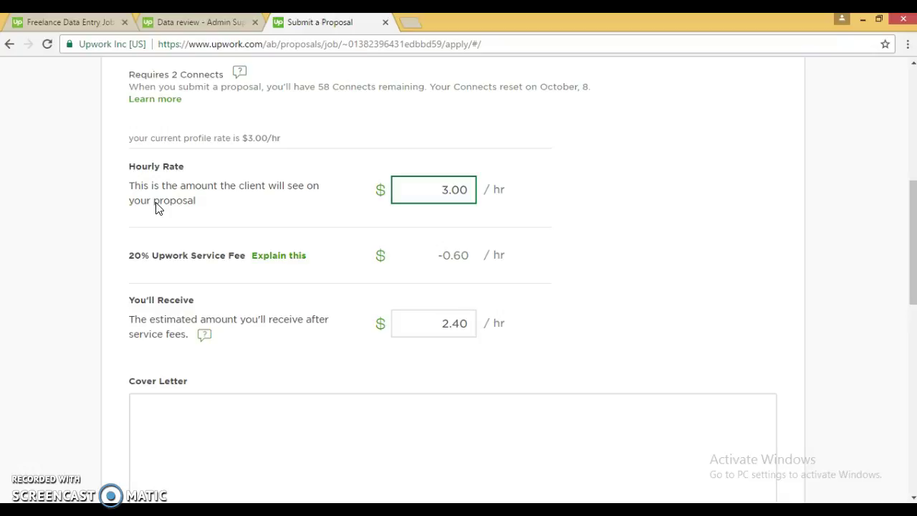
left_click(159, 224)
left_click(417, 193)
left_click_drag(435, 185, 454, 258)
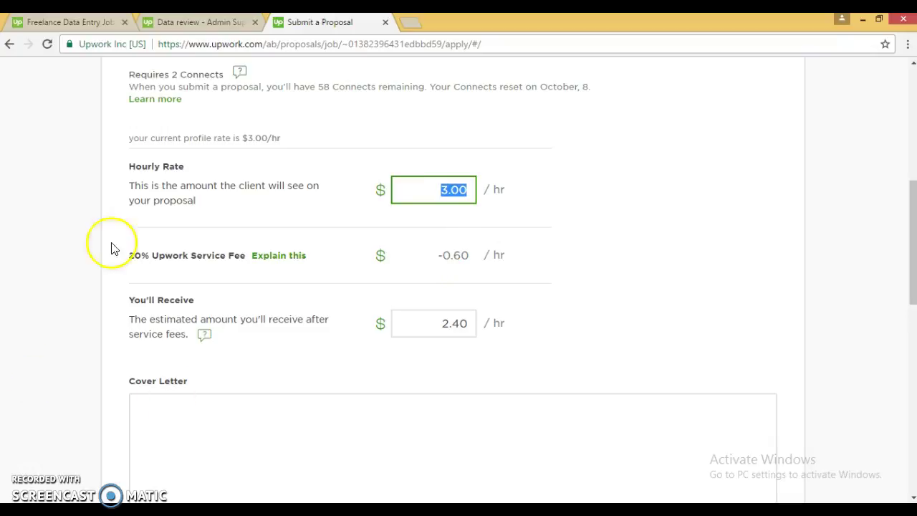
- Examine the Upwork service fee percentage deducted from the hourly rate
left_click(148, 252)
left_click_drag(148, 253, 124, 272)
left_click(227, 263)
left_click(127, 278)
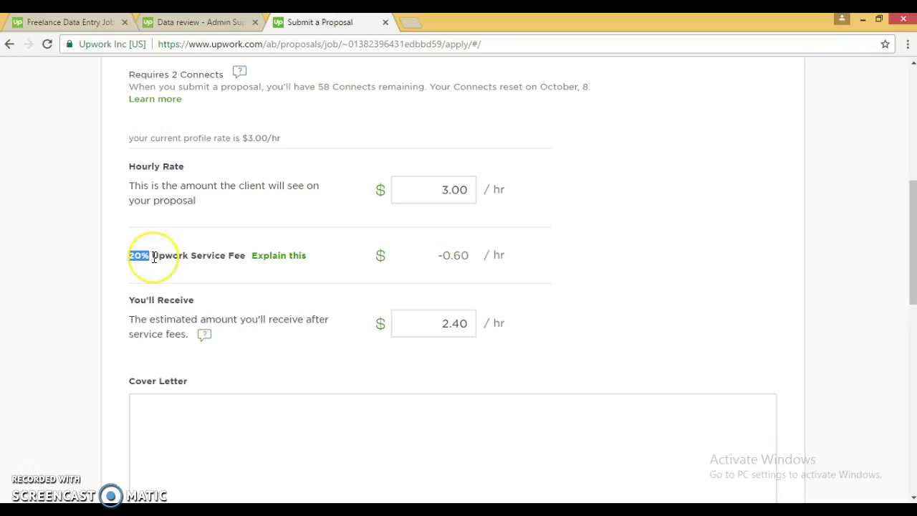
left_click(152, 257)
left_click_drag(152, 257, 192, 256)
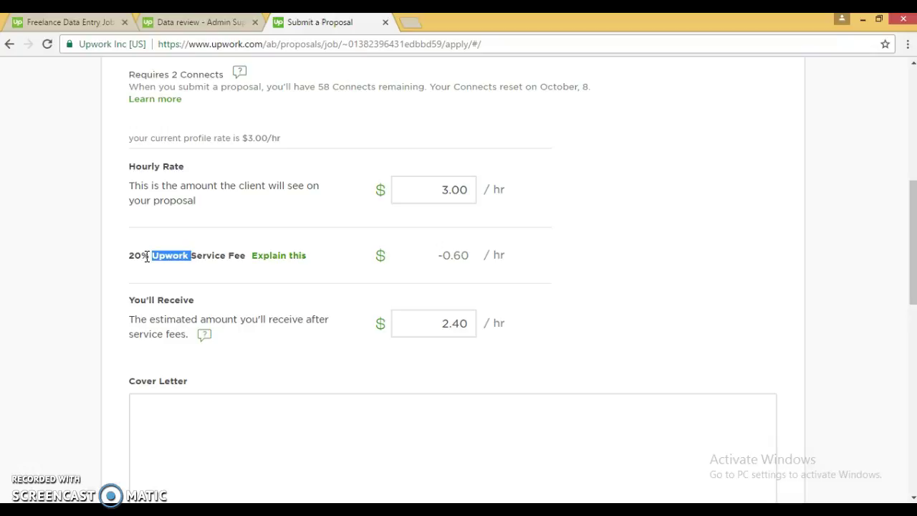
left_click_drag(130, 256, 157, 269)
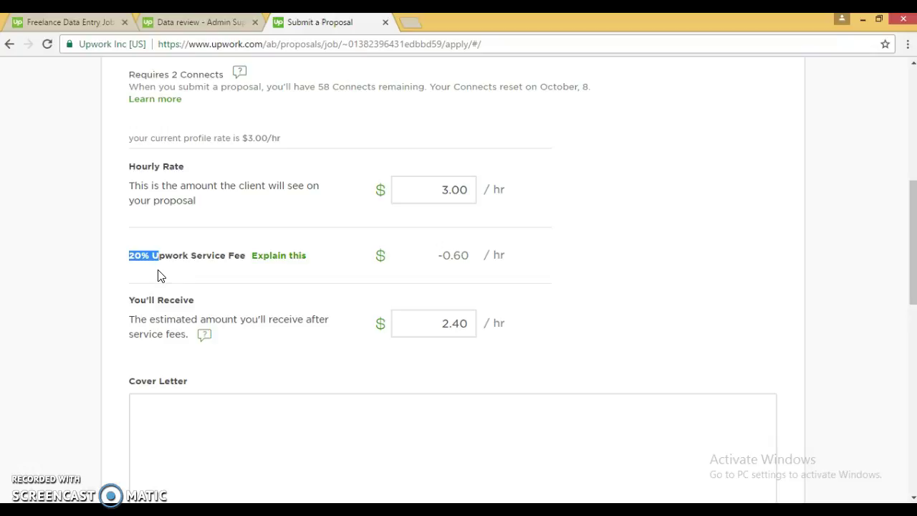
left_click(129, 253)
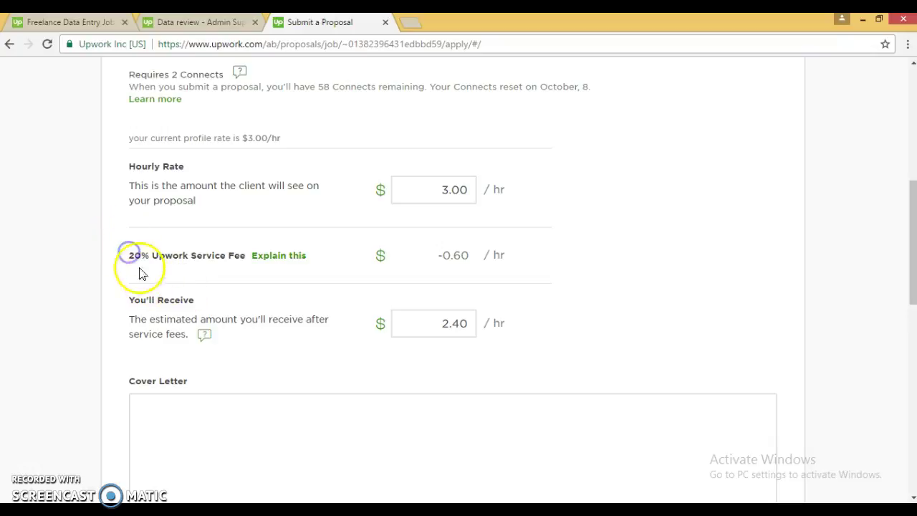
left_click_drag(127, 256, 150, 255)
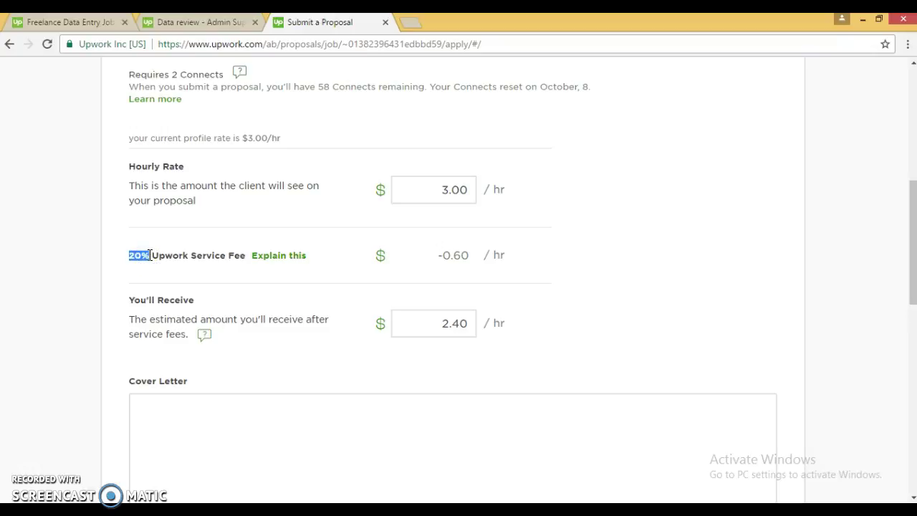
left_click(150, 255)
left_click(151, 264)
- Review the proposed hourly rate together with the job details, required Connects and profile rate on the proposal form
key("Tab")
key("shift+Tab")
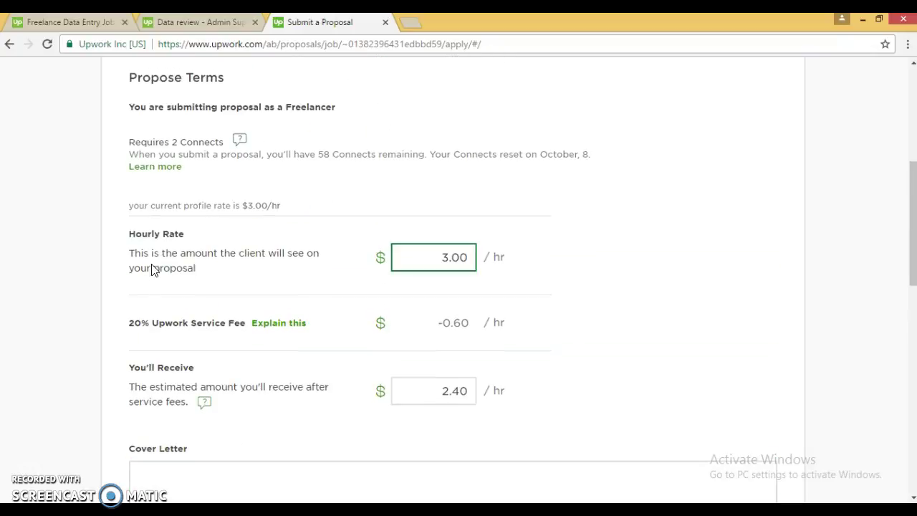
left_click(410, 259)
left_click_drag(437, 260, 475, 260)
scroll(475, 261, "up", 4)
scroll(475, 262, "down", 3)
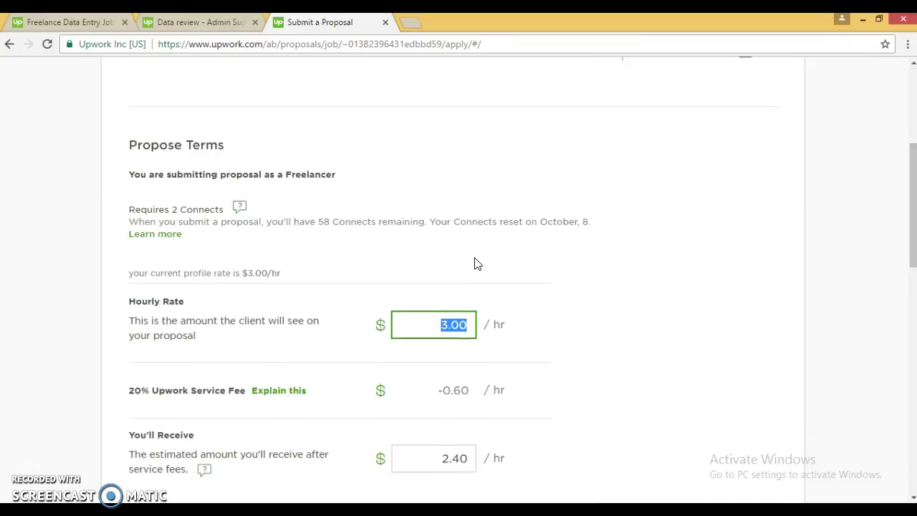
scroll(475, 264, "up", 3)
scroll(475, 264, "down", 3)
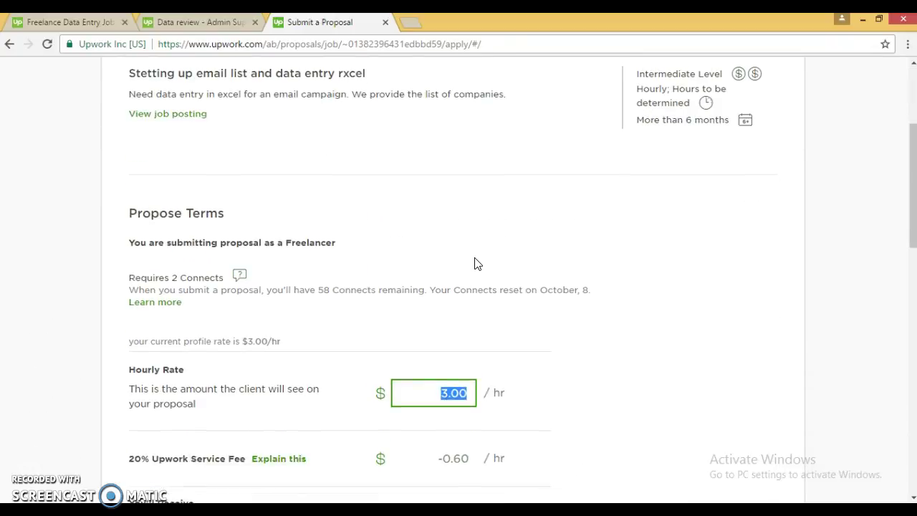
scroll(475, 264, "up", 1)
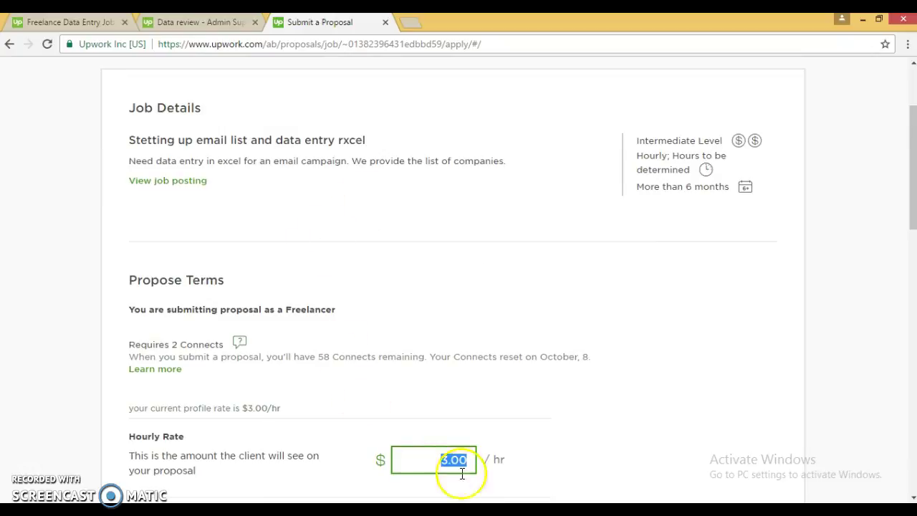
scroll(523, 407, "down", 5)
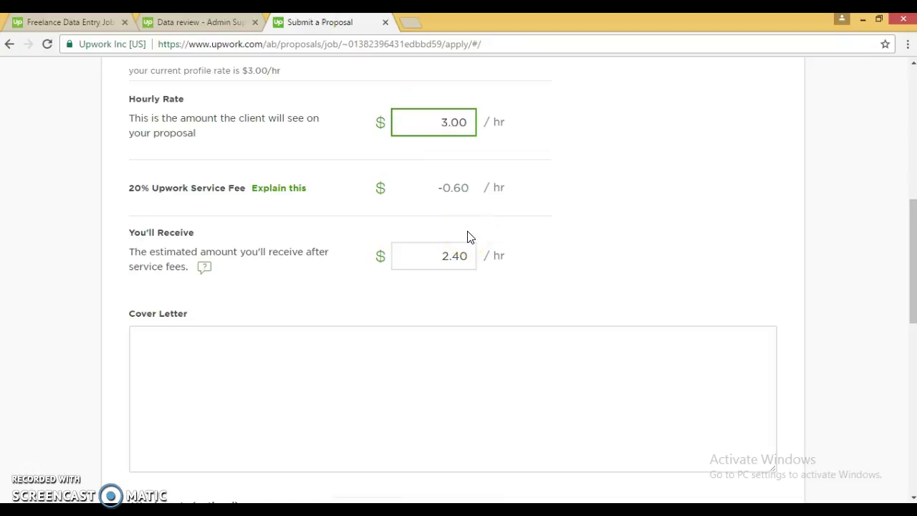
- Open Calculator, multiply 10.5 by 65, and move its window clear of the proposal's rate fields
key("super+r")
type("calc")
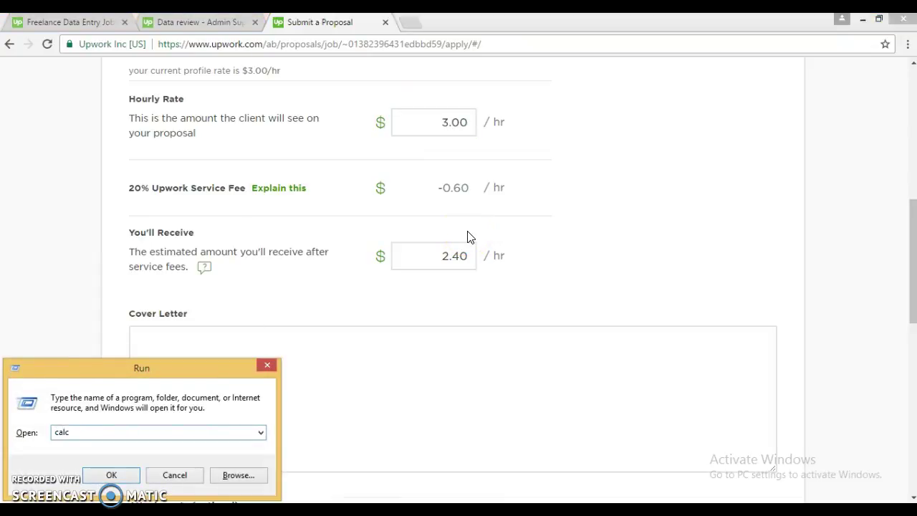
key("Return")
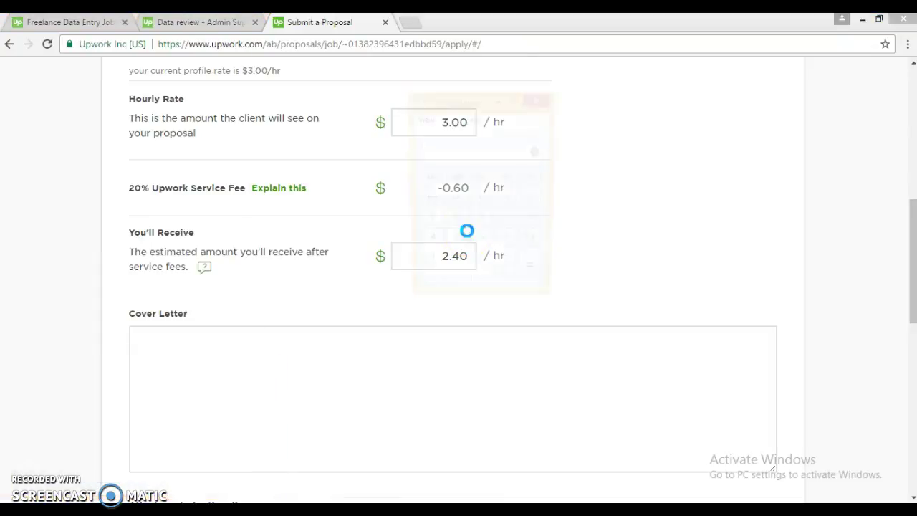
key("4")
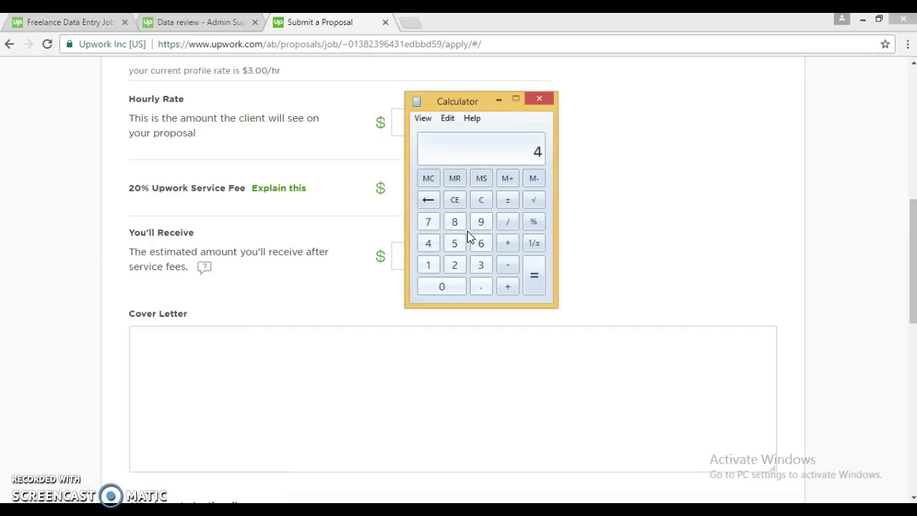
left_click(480, 202)
type("10.5")
key("Escape")
type("10.5 * 6")
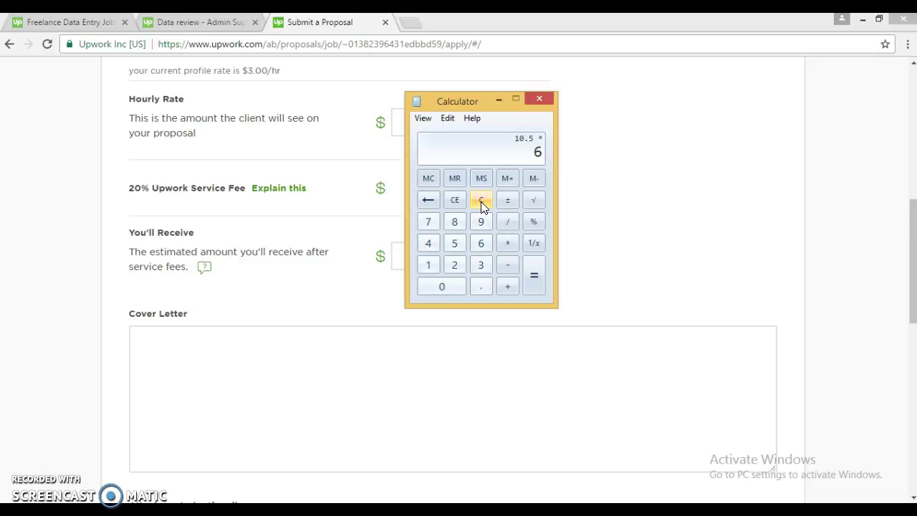
type("5")
key("Return")
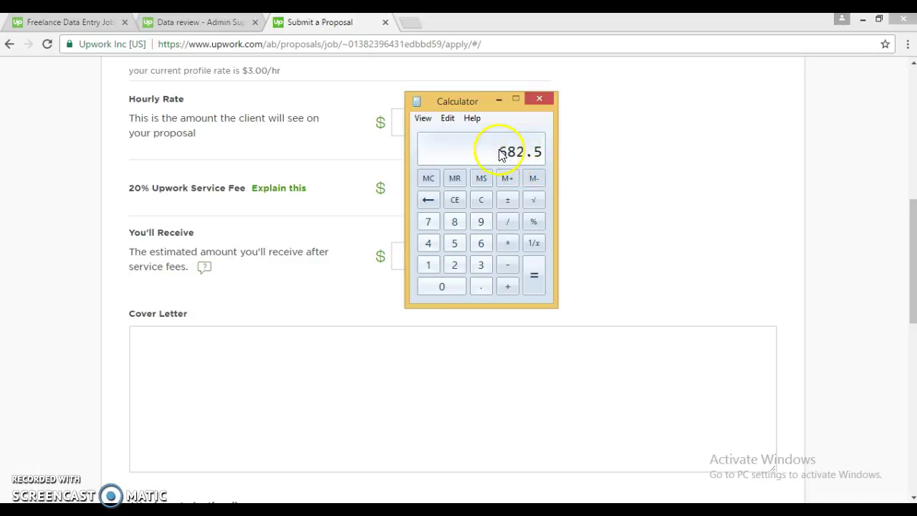
left_click_drag(480, 101, 653, 151)
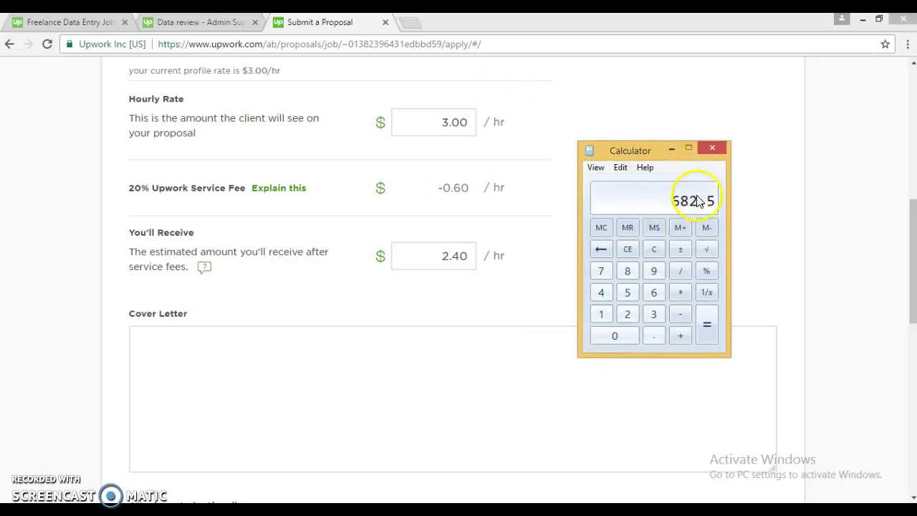
- Return to the proposal form and check the hourly rate amount against the fee and the estimated earnings
left_click(441, 128)
left_click_drag(441, 128, 542, 135)
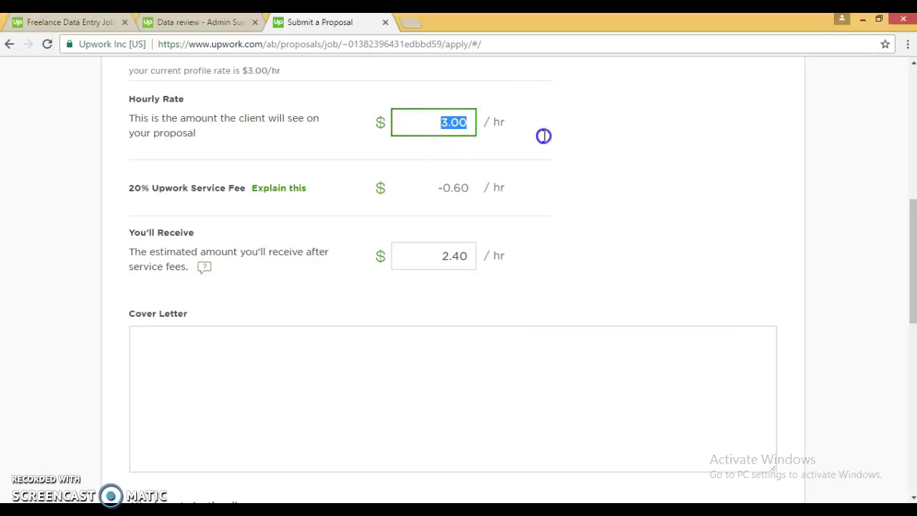
left_click(322, 293)
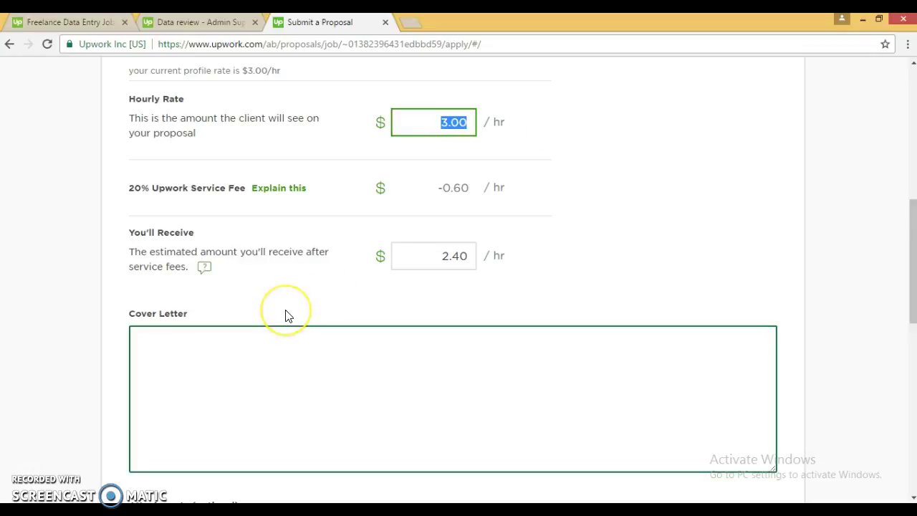
- Minimize the Calculator window so the whole proposal form is in view
left_click(233, 394)
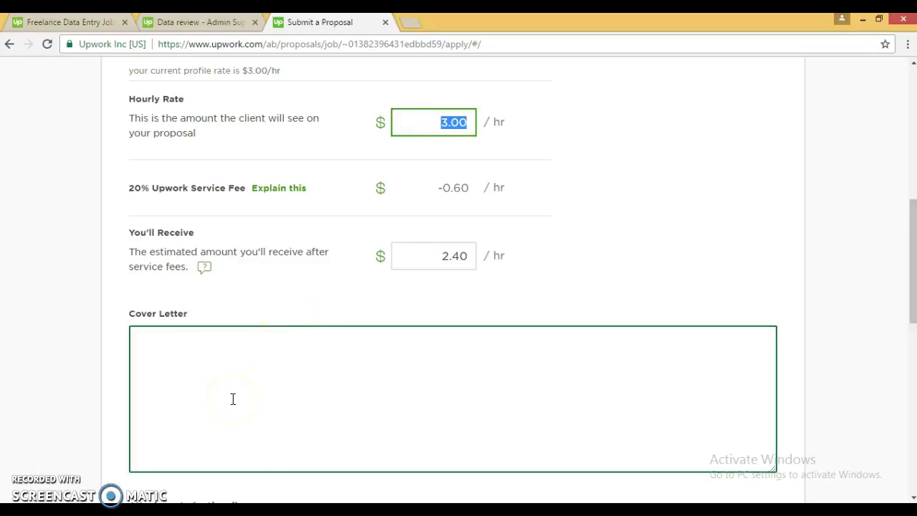
left_click(301, 391)
key("alt+Tab")
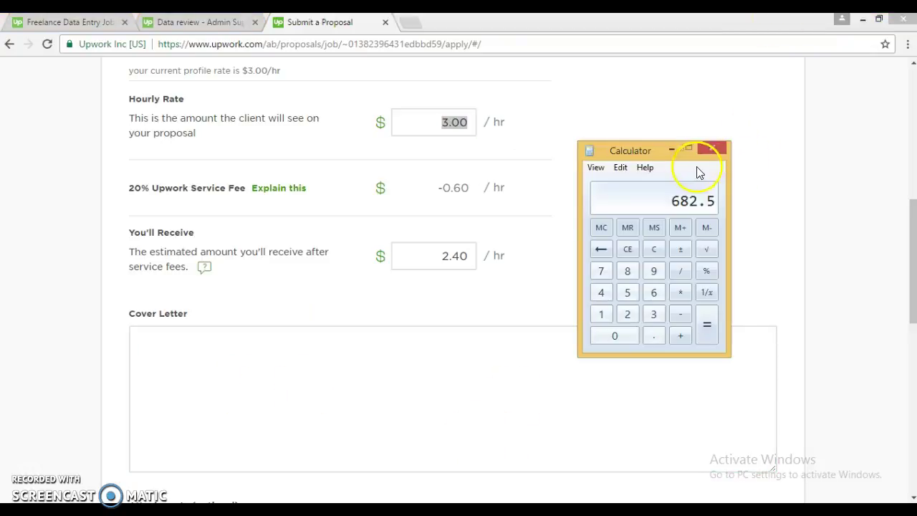
left_click(671, 148)
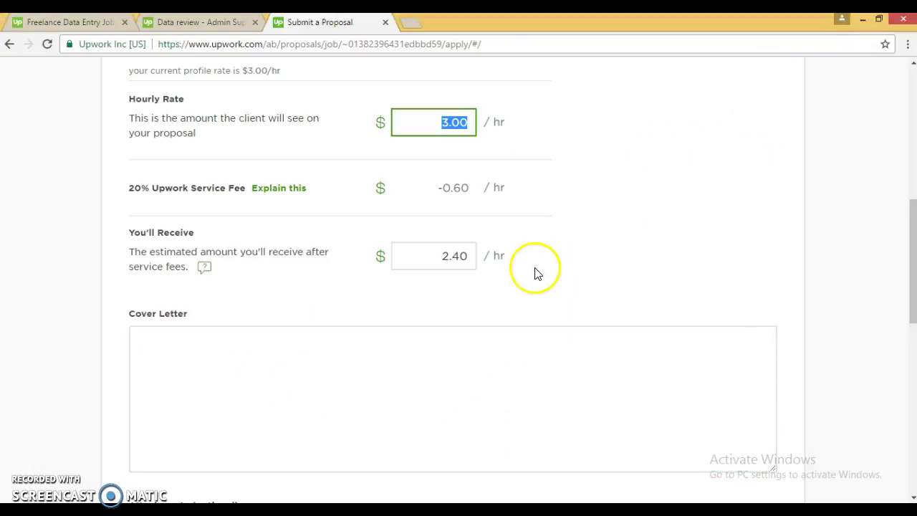
- Review the hourly rate, required Connects and job details on the proposal form before writing the cover letter
left_click(453, 117)
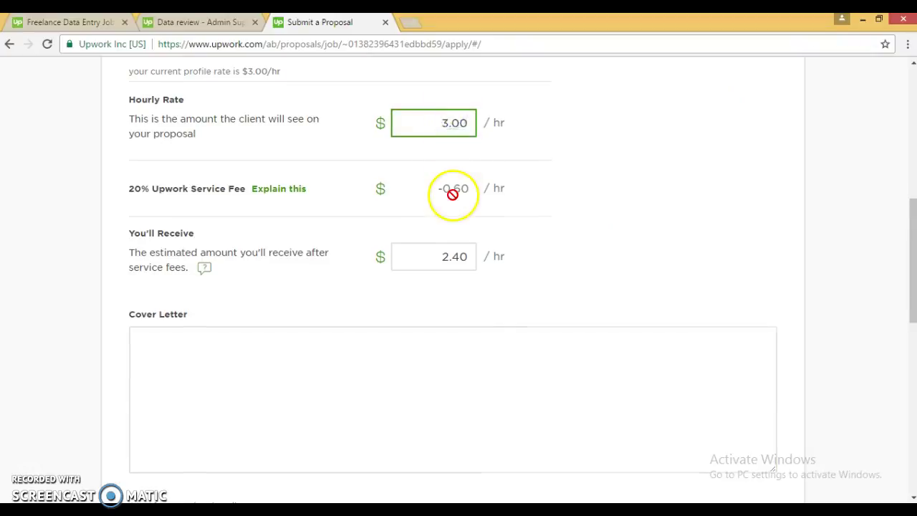
scroll(453, 200, "up", 5)
scroll(453, 200, "down", 3)
left_click_drag(430, 259, 573, 259)
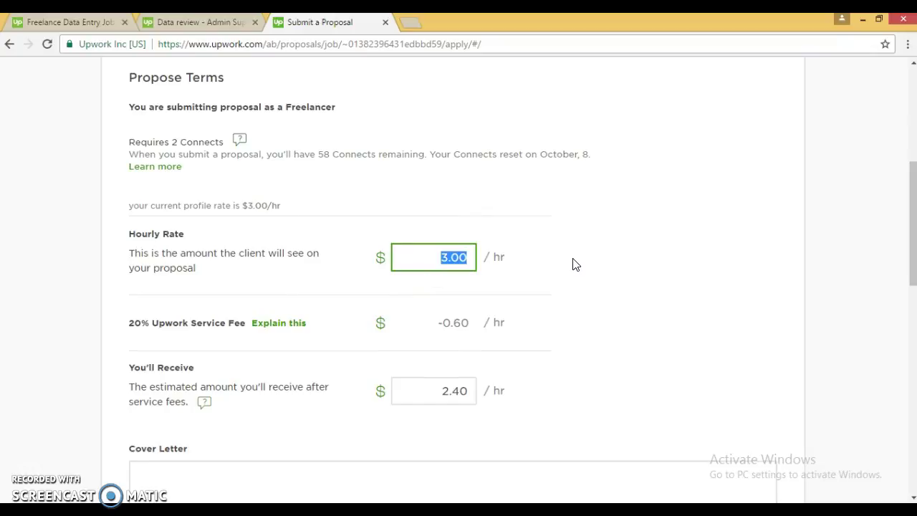
scroll(573, 265, "up", 1)
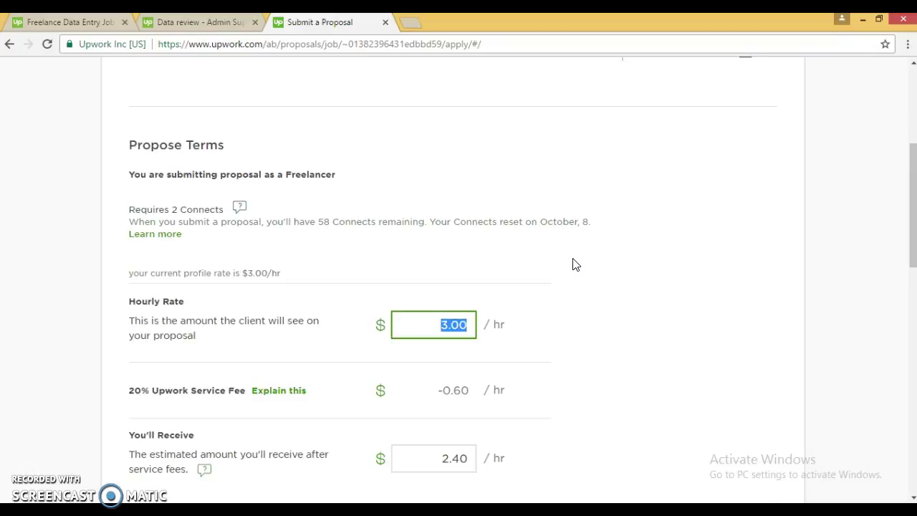
scroll(573, 264, "up", 4)
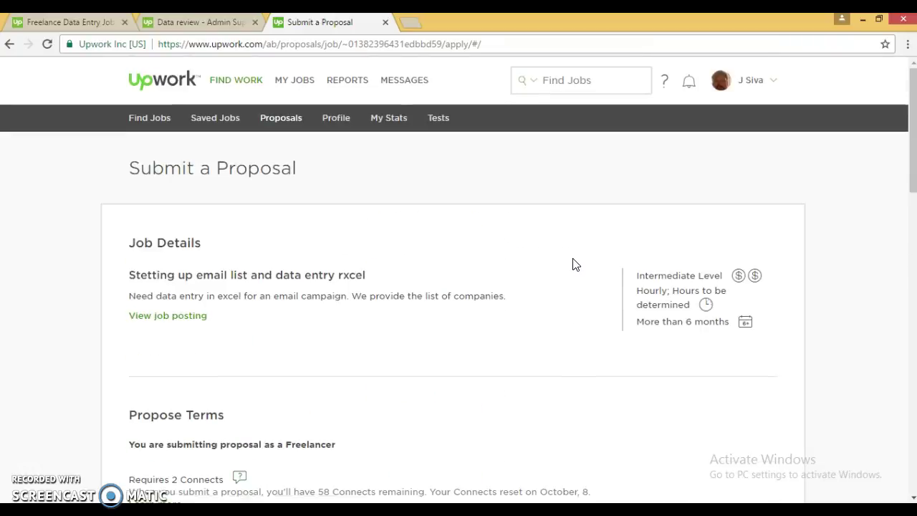
scroll(573, 264, "down", 12)
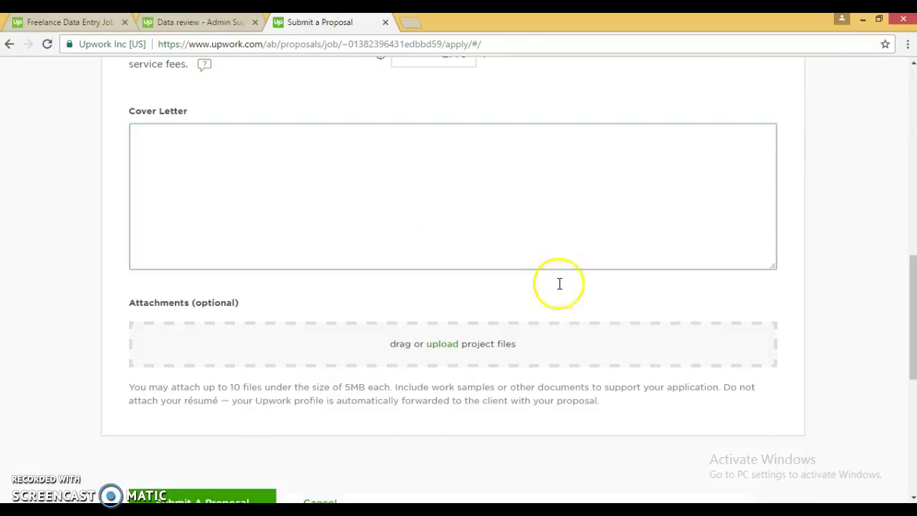
- Begin the cover letter with a "Hello" greeting using the client's name and a new paragraph reading "Hope you are doing well."
left_click(269, 191)
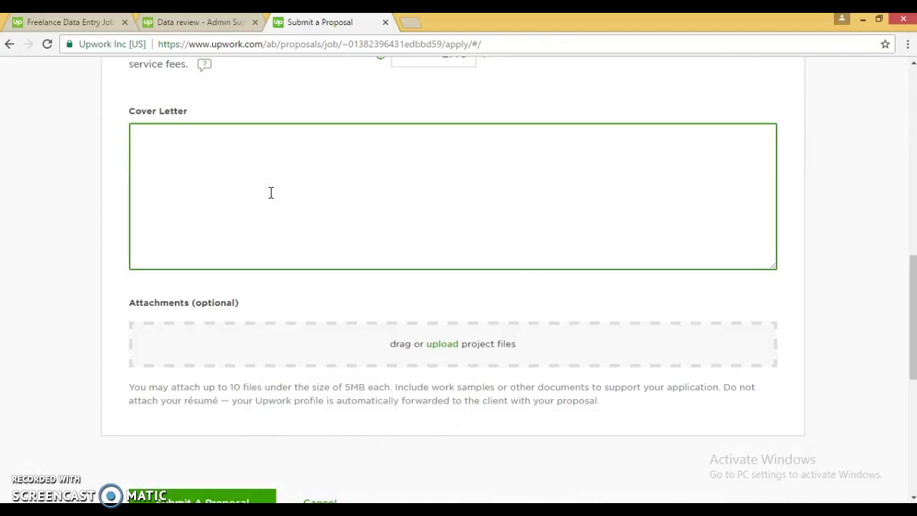
type("Hello Monir")
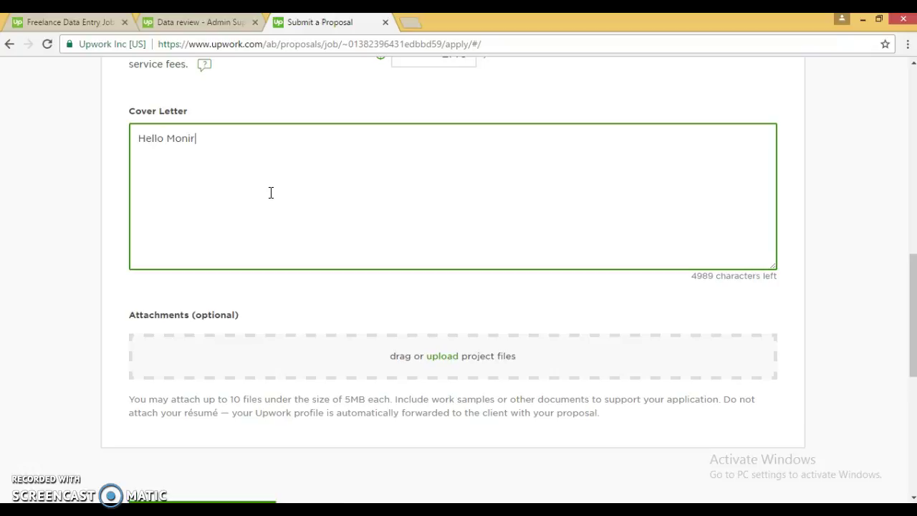
type(",  ")
type("Hope you are")
type(" doing well.")
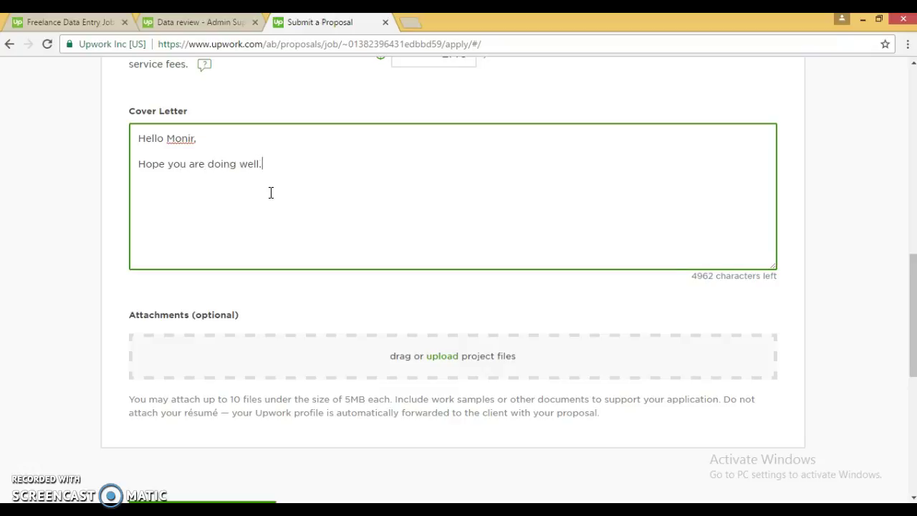
- Check the job description, and continue the cover letter with "I do have good experience with data entry."
scroll(271, 192, "up", 10)
left_click(230, 297)
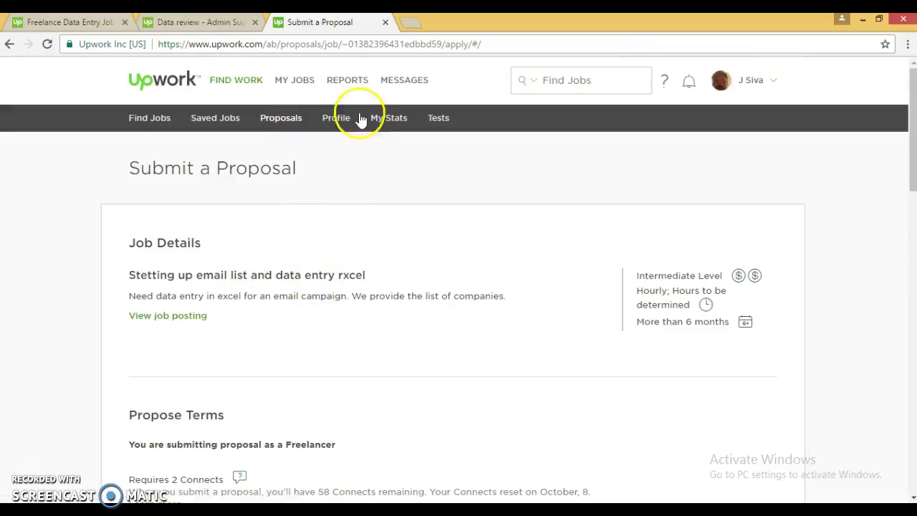
scroll(365, 301, "down", 10)
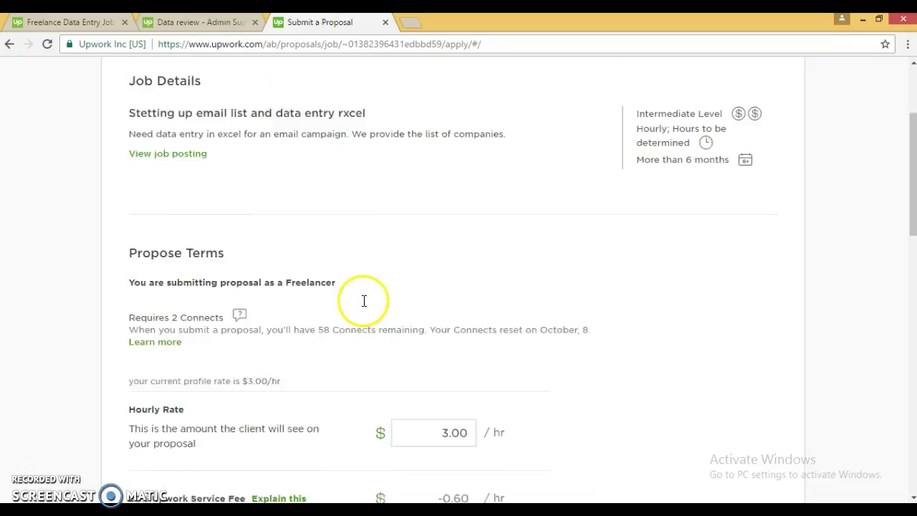
type("I do have")
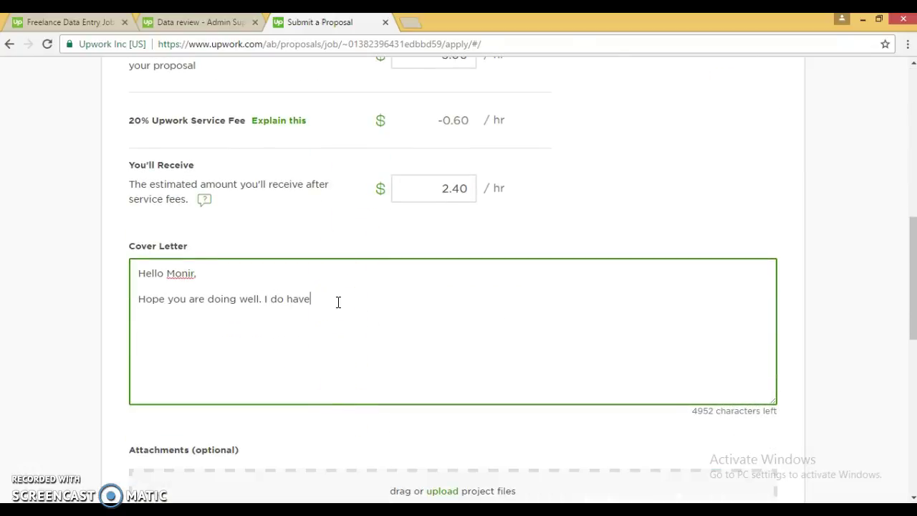
type(" good experi")
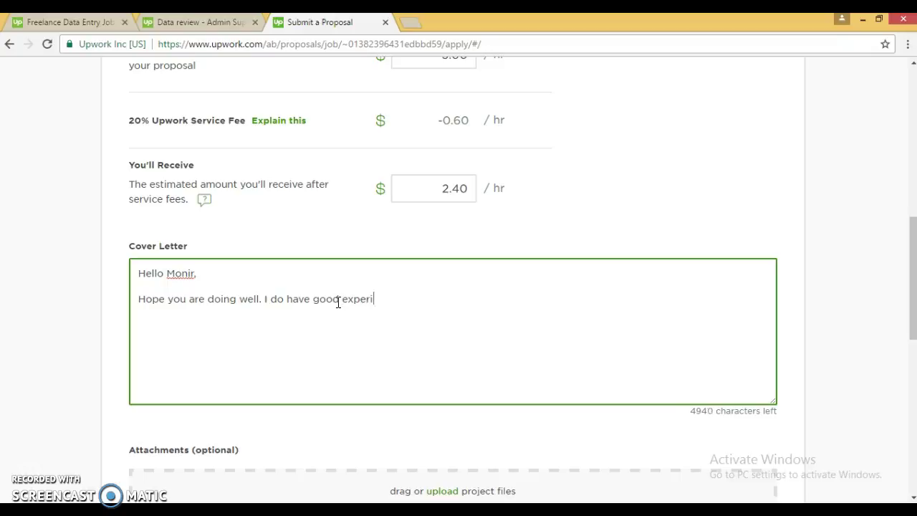
type("ence with data en")
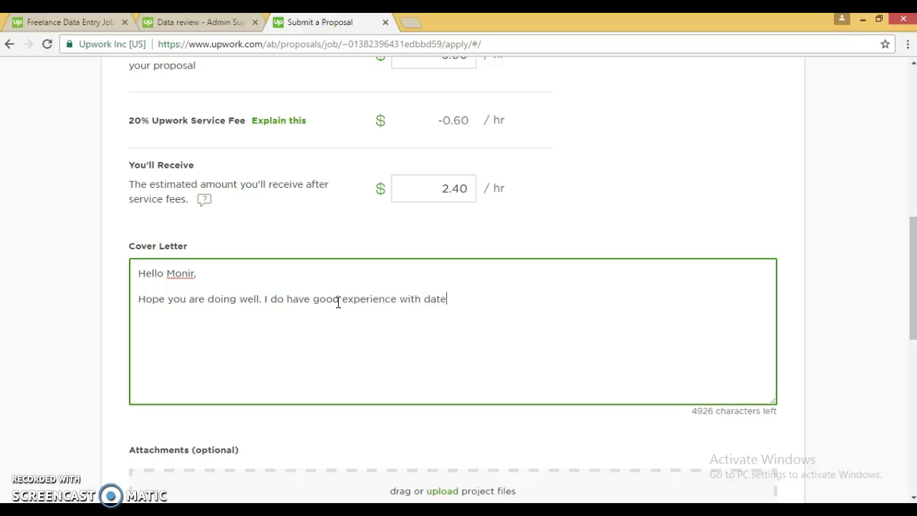
type("try. I am ava")
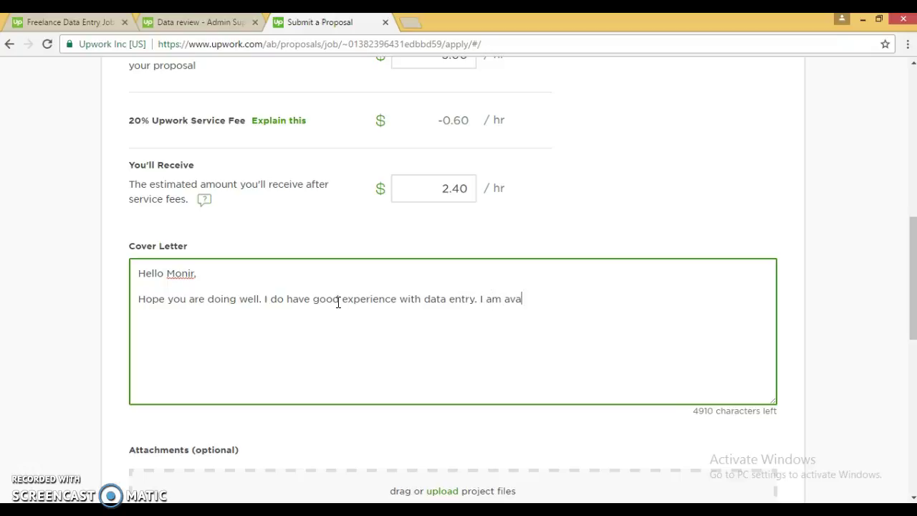
- Add the availability sentence "I am available to work 40 hours per week." to the cover letter
key("BackSpace")
type("ailable")
type(" to work ")
type("40 hours per w")
type("e")
key("BackSpace")
type("week. I can commini")
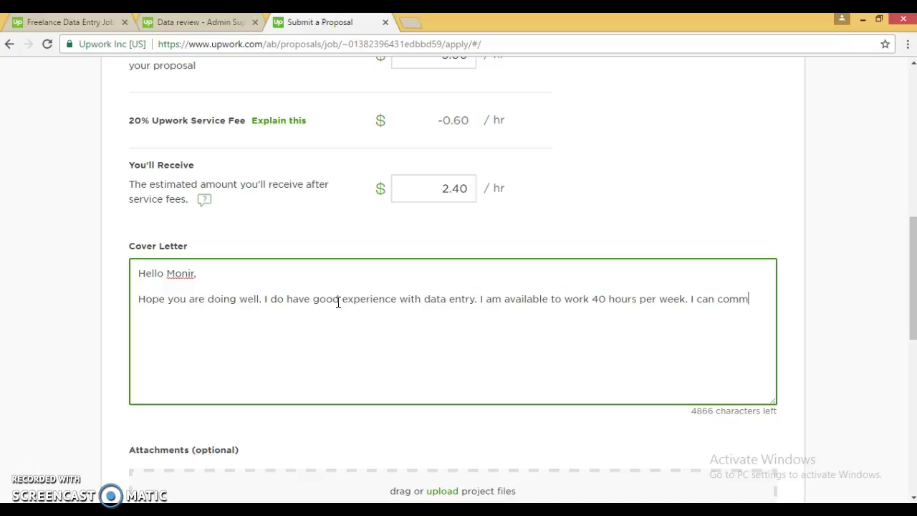
- Add the sentence "I can communicate by email and Skype or Google hangout." to the cover letter
key("BackSpace")
key("BackSpace")
key("BackSpace")
type("unicate")
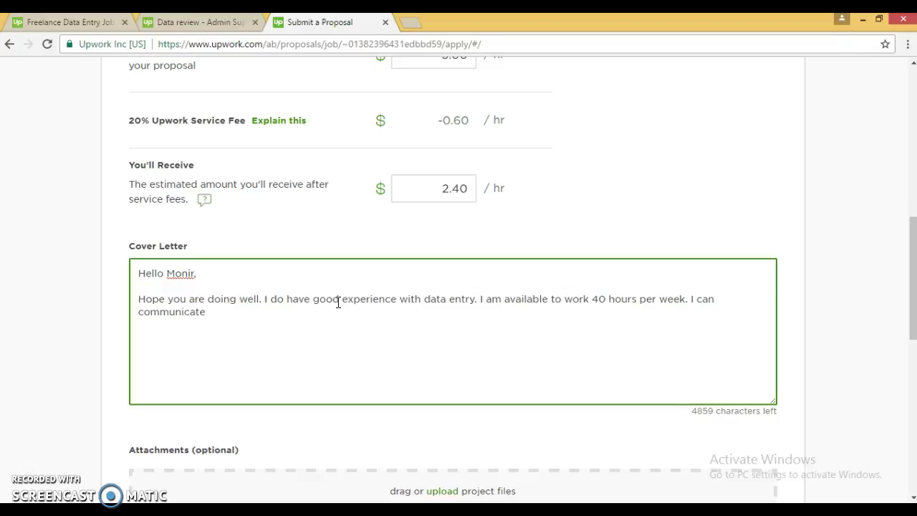
type(" by email and Skype or")
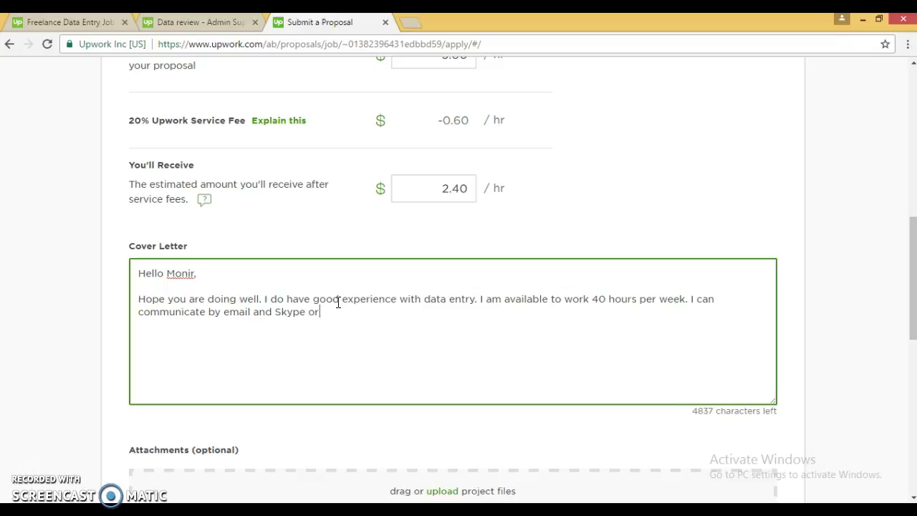
type(" Google hangout. If you want I can provide you some ")
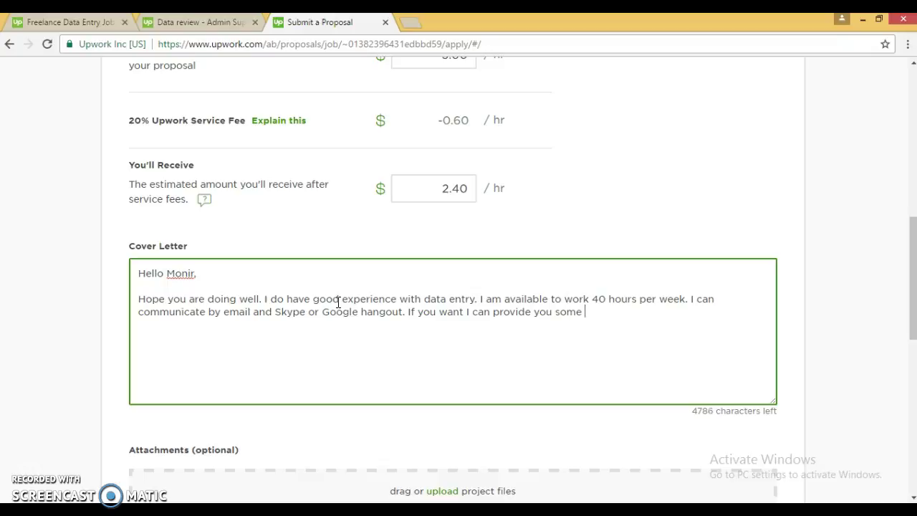
- Complete the cover letter's closing offer as "If you want I can provide you some samples."
type("sameleDo")
key("BackSpace")
key("BackSpace")
key("BackSpace")
- Close the cover letter with the paragraph "I am looking forward to work with you." and sign off with "Thanks," and the freelancer's name
type("I am wo")
key("BackSpace")
key("BackSpace")
type("loo")
type("ing")
key("BackSpace")
key("BackSpace")
type("king forwr")
key("BackSpace")
type("ar")
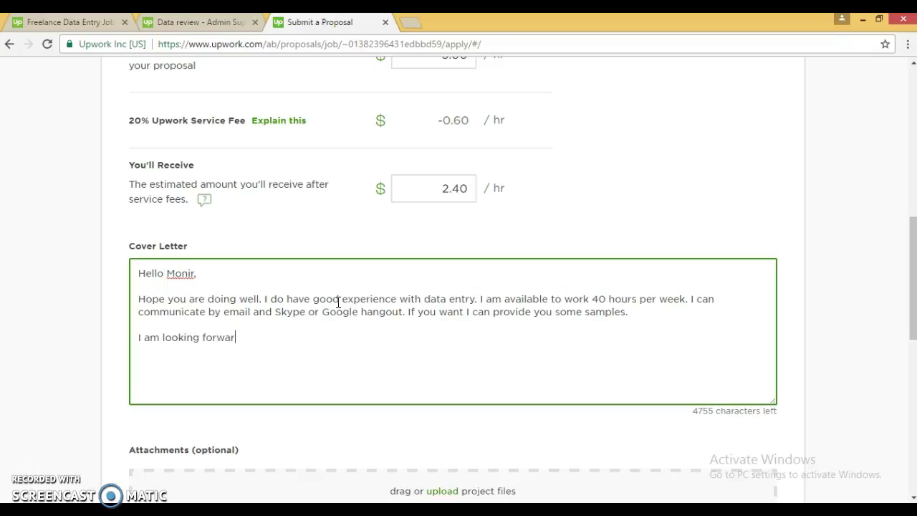
type("d to work with you.  Tha")
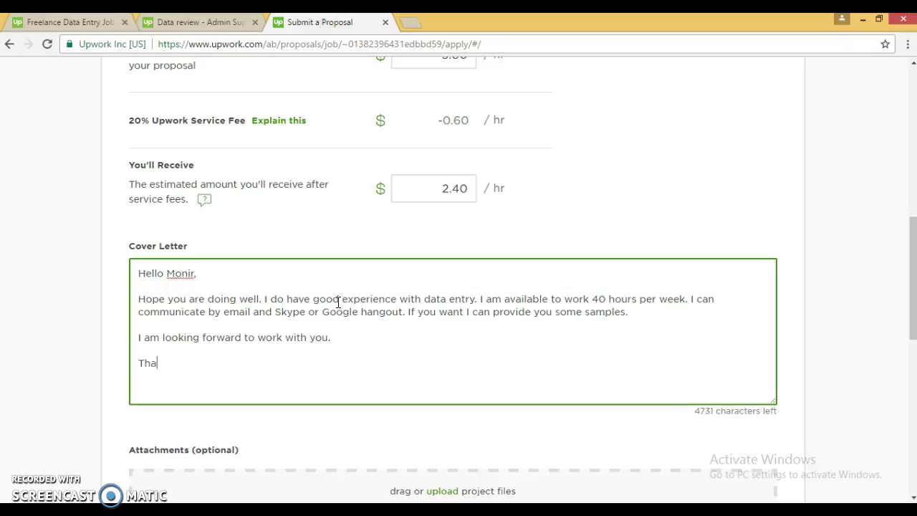
type("nks, Siva")
- Compare the cover letter's data entry experience sentence with the job description in the job details
scroll(323, 315, "down", 1)
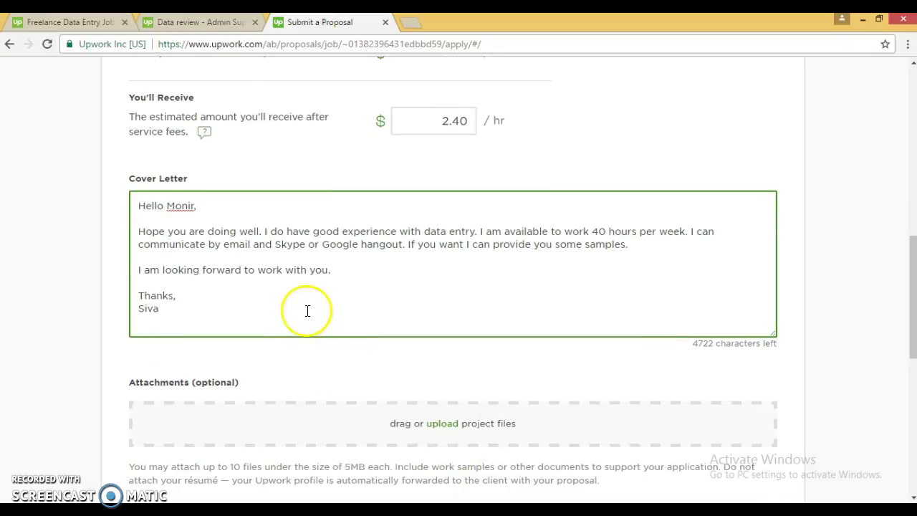
left_click(235, 230)
left_click_drag(235, 230, 528, 229)
scroll(529, 229, "up", 6)
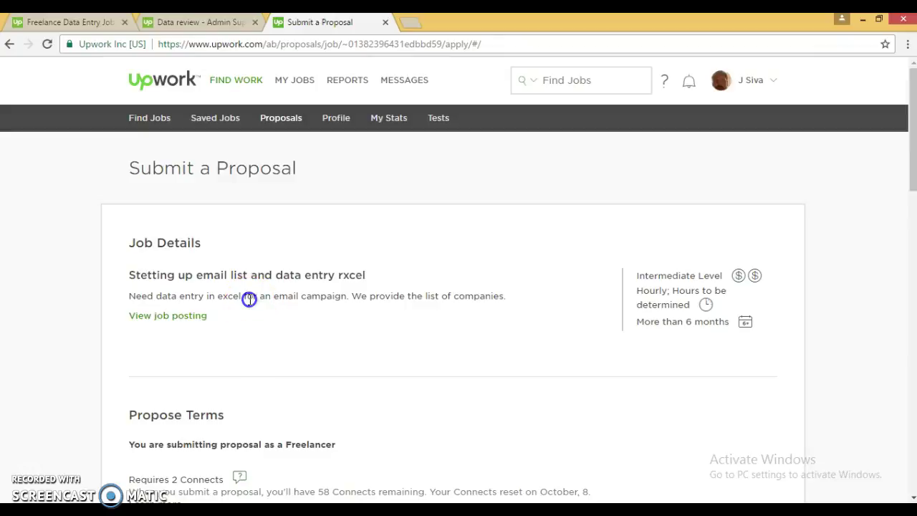
left_click_drag(248, 299, 374, 301)
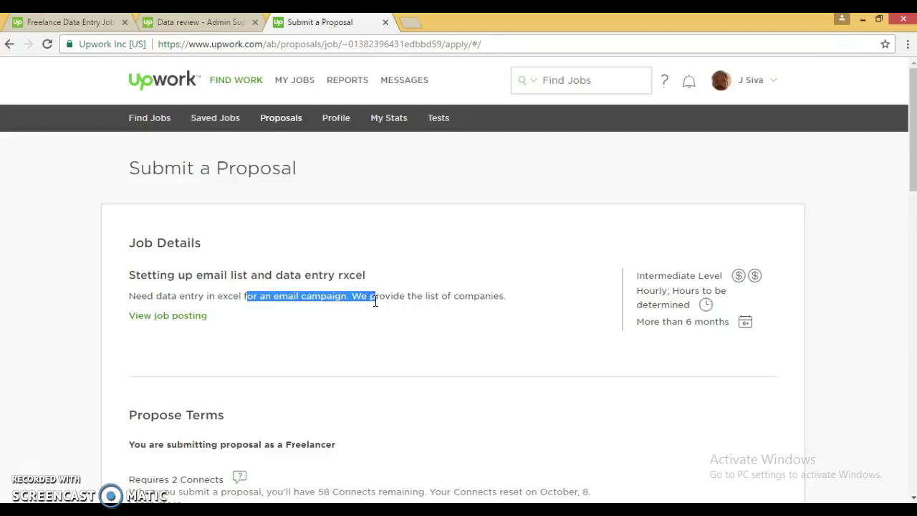
left_click(371, 279)
left_click_drag(370, 279, 407, 311)
left_click(141, 295)
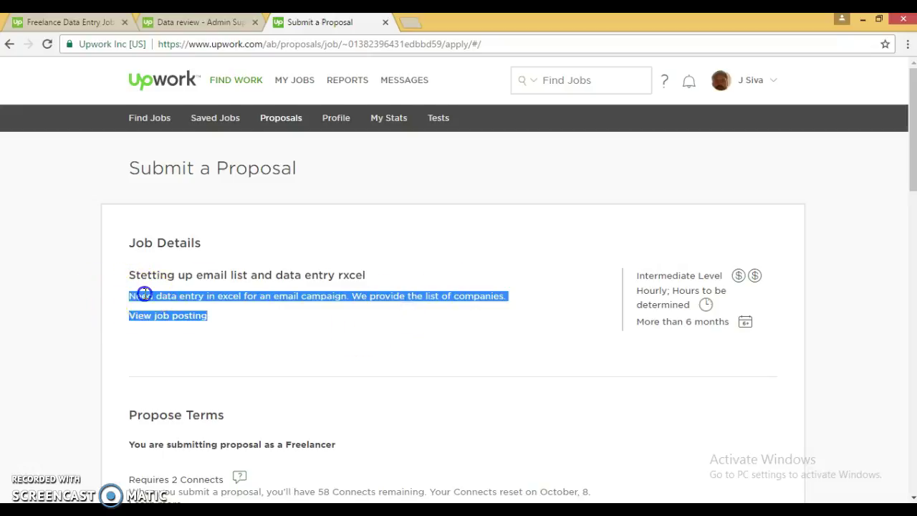
- Reread the finished cover letter and look over the optional attachments section beneath it
scroll(422, 423, "down", 4)
scroll(219, 344, "down", 5)
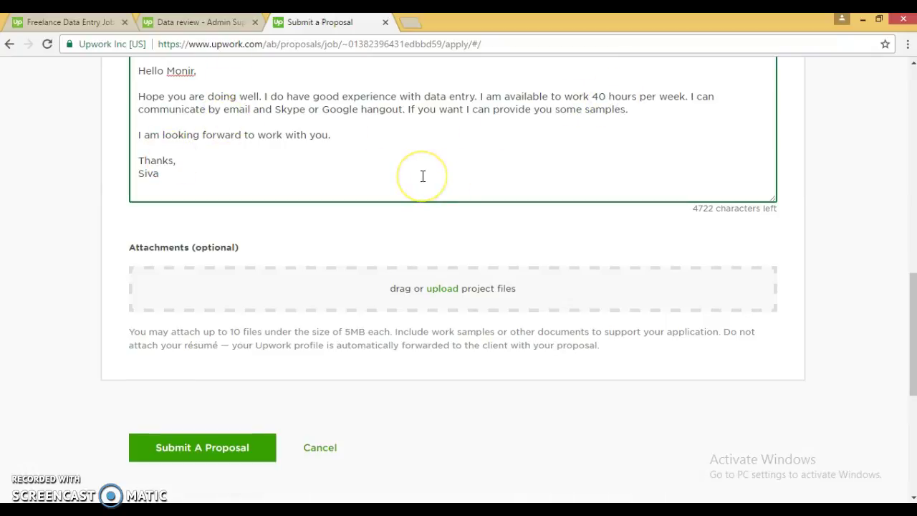
scroll(422, 177, "up", 3)
left_click(266, 295)
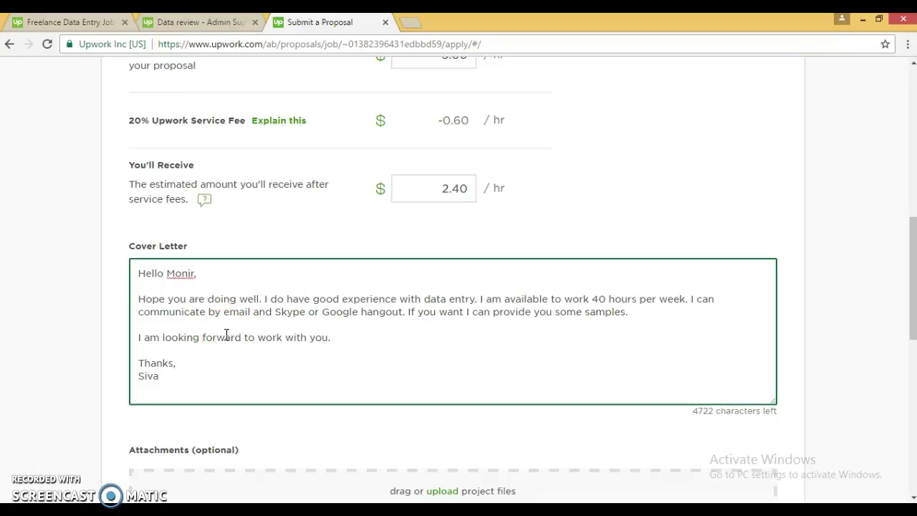
left_click(230, 338)
- Recheck the job title, experience level and duration against the wording of the cover letter
scroll(235, 342, "up", 10)
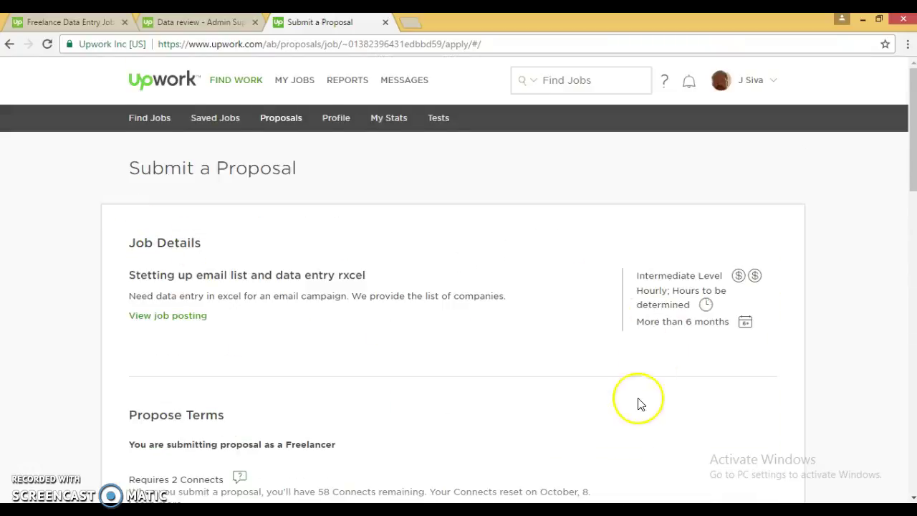
scroll(631, 440, "down", 10)
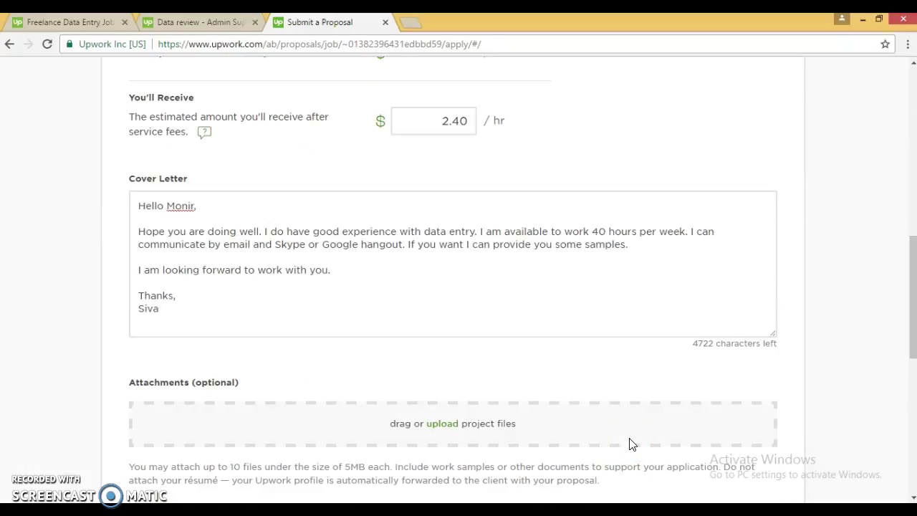
left_click(246, 232)
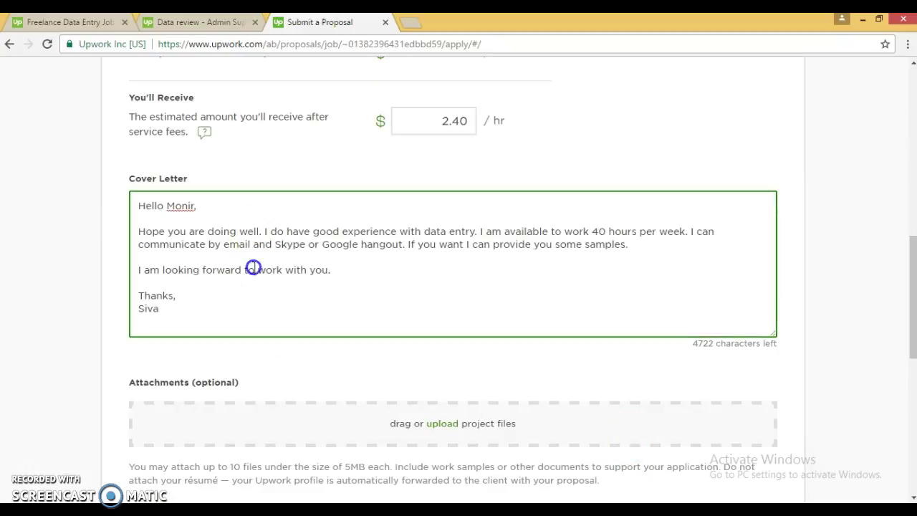
scroll(251, 266, "up", 10)
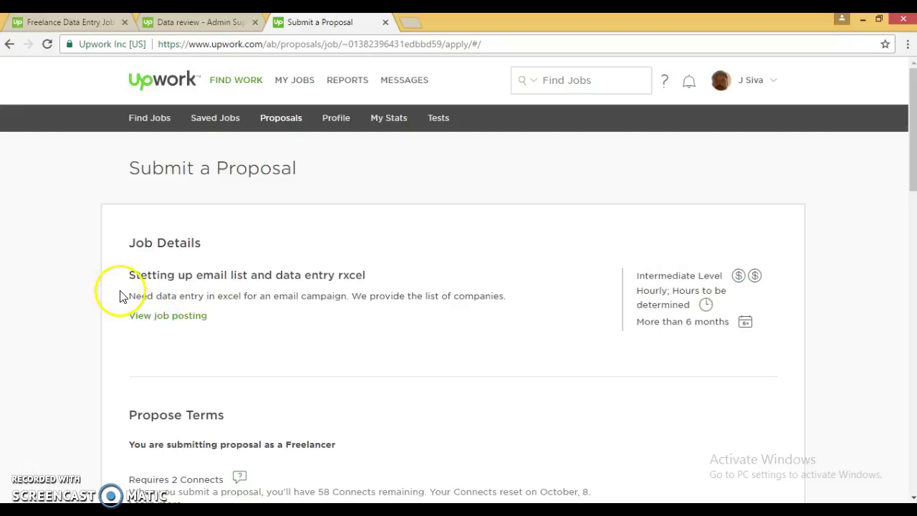
scroll(430, 287, "down", 5)
scroll(480, 292, "down", 3)
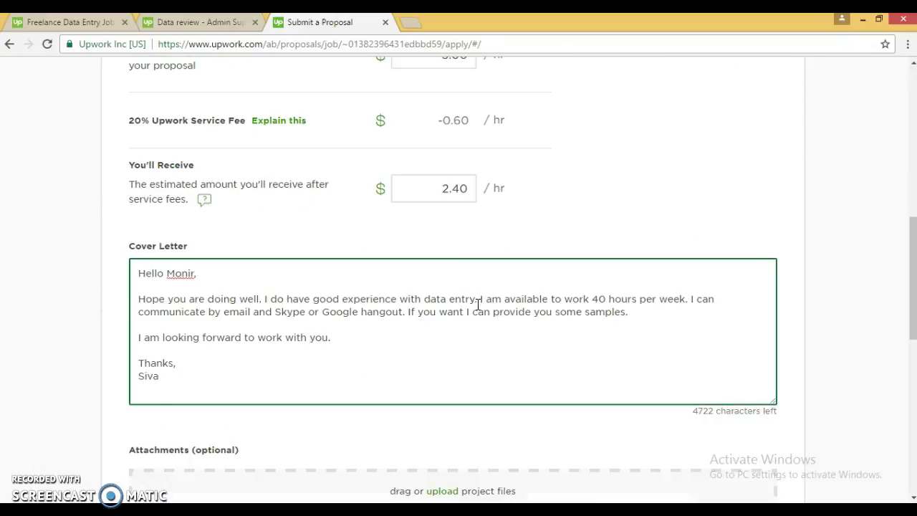
left_click(146, 309)
left_click(164, 224)
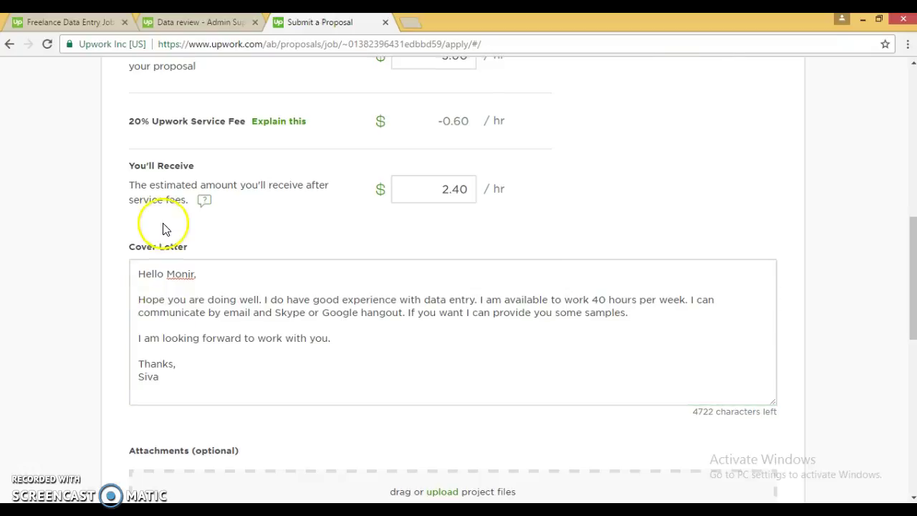
- Reread the finished cover letter and submit the data entry job proposal without attachments
scroll(164, 225, "up", 5)
scroll(165, 301, "down", 4)
left_click(165, 362)
left_click(267, 367)
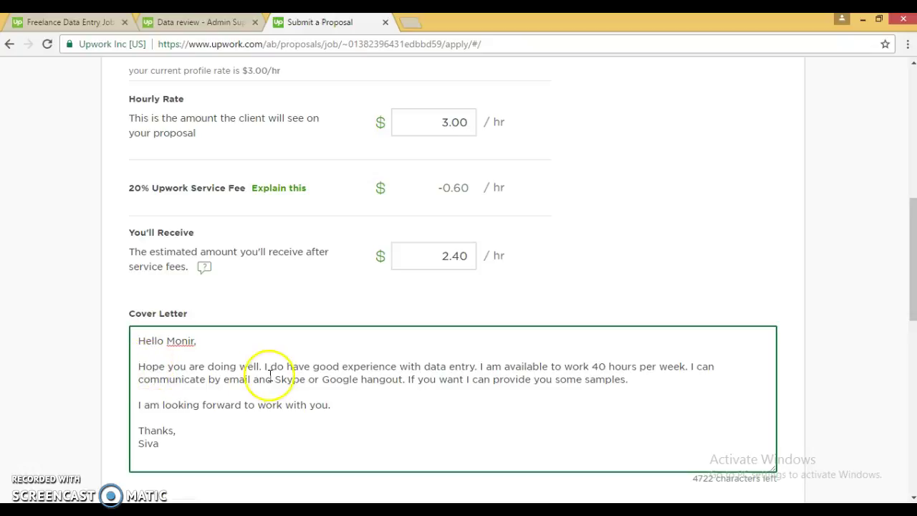
scroll(273, 374, "down", 3)
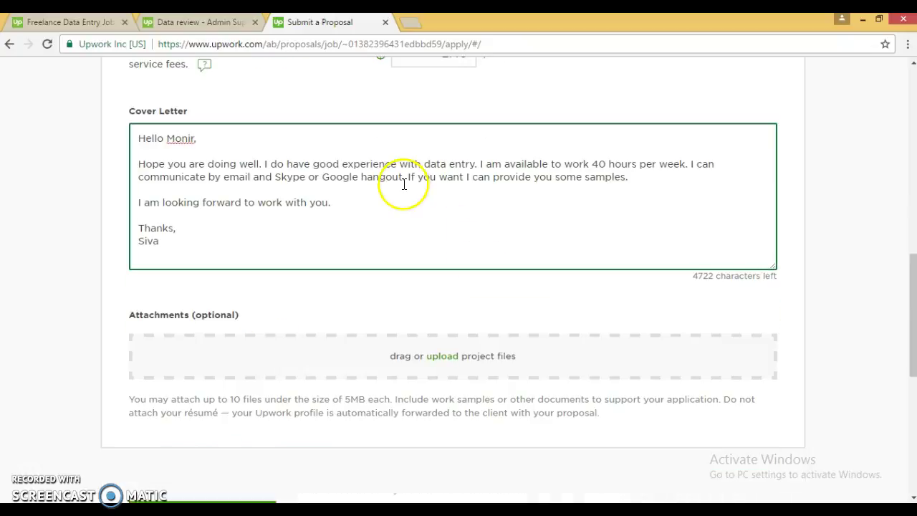
scroll(459, 286, "down", 5)
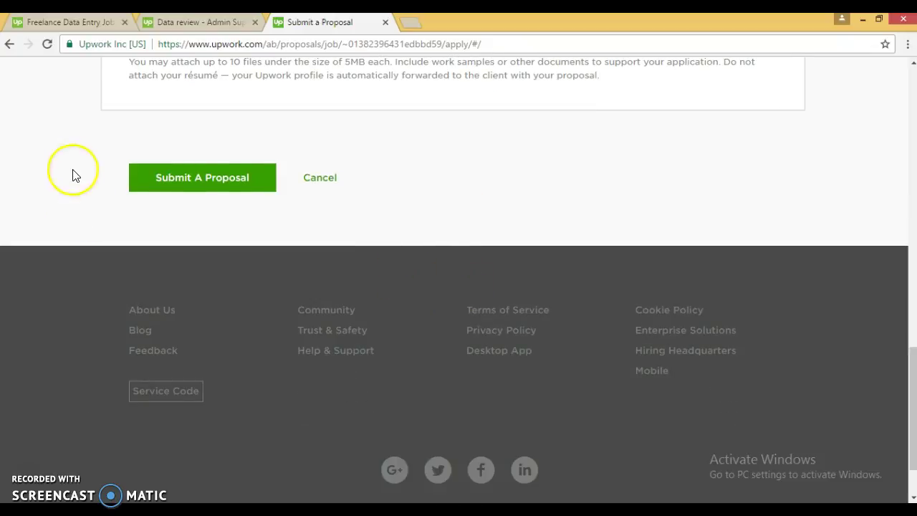
left_click(230, 183)
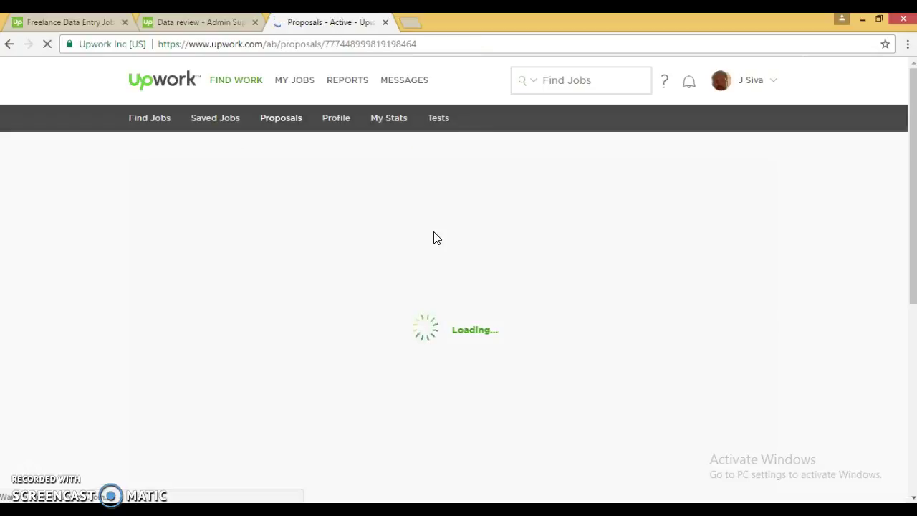
- Switch to the Data review job posting and read its description of the image review task
left_click(212, 23)
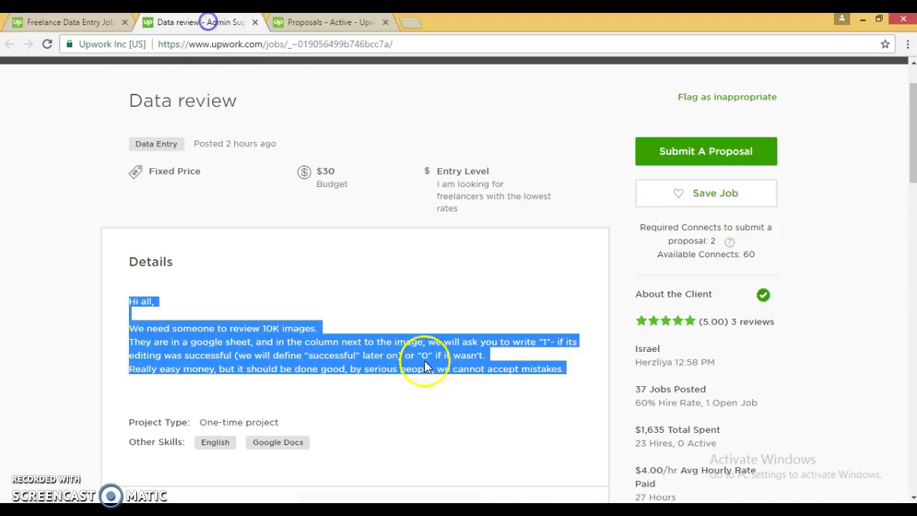
scroll(326, 269, "down", 3)
scroll(269, 265, "up", 1)
left_click(228, 192)
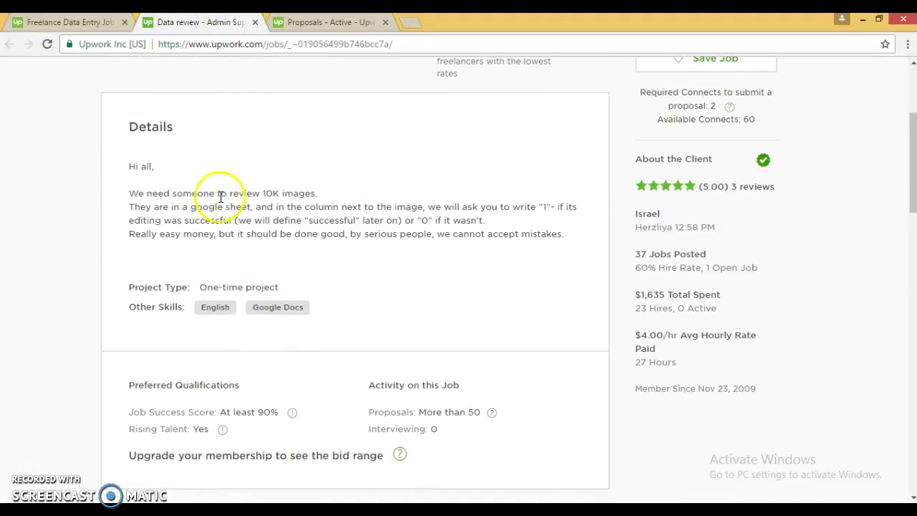
double_click(275, 193)
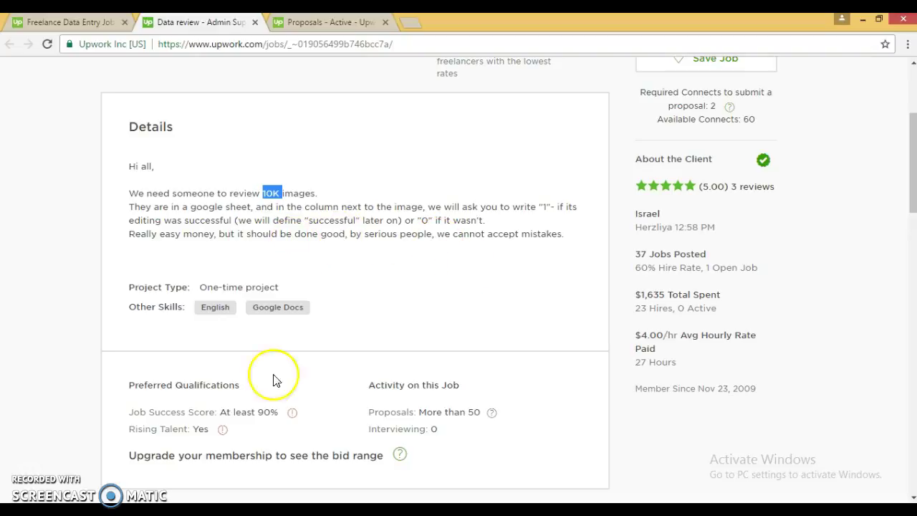
- Look over the Data review job's qualifications, activity and client information, including the work history and feedback list
scroll(532, 270, "down", 6)
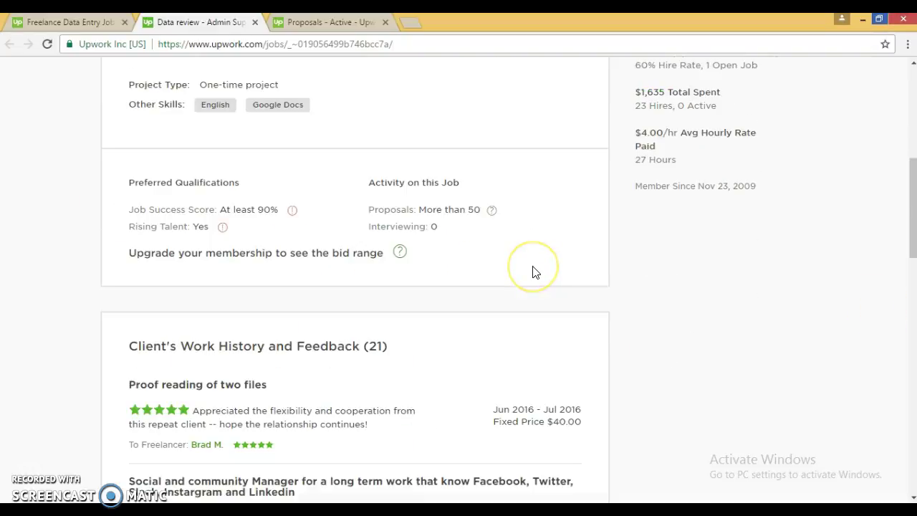
scroll(440, 251, "up", 8)
scroll(440, 280, "down", 10)
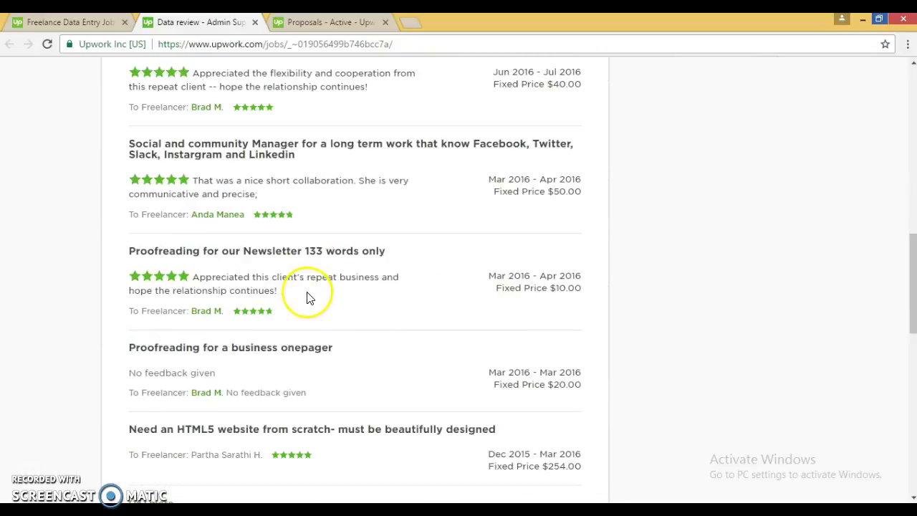
scroll(287, 412, "down", 2)
left_click(149, 368)
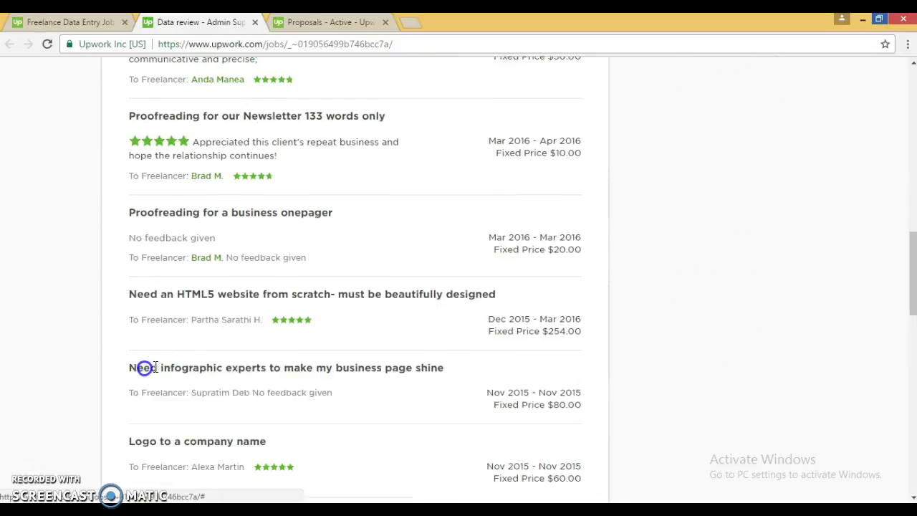
scroll(250, 361, "down", 3)
scroll(252, 368, "down", 7)
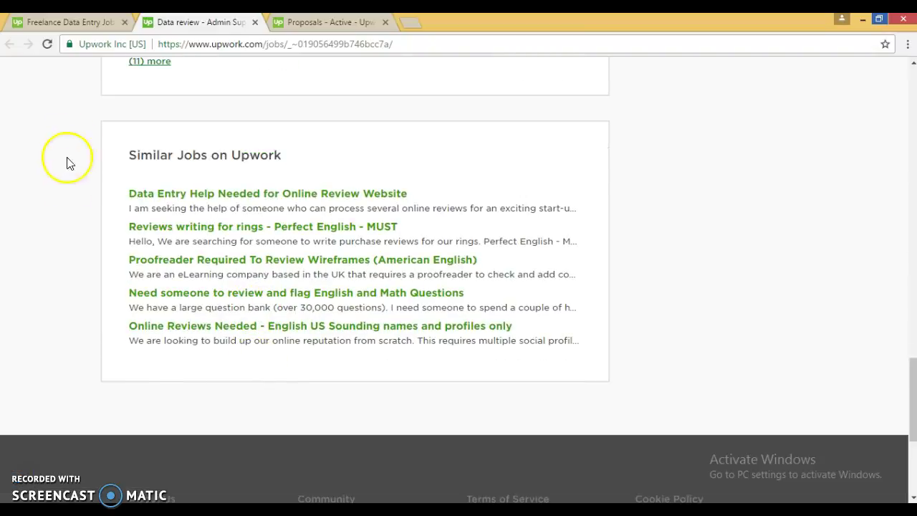
- Expand the client's work history and feedback list until every past job is shown
left_click(158, 61)
scroll(215, 129, "up", 5)
scroll(215, 207, "down", 4)
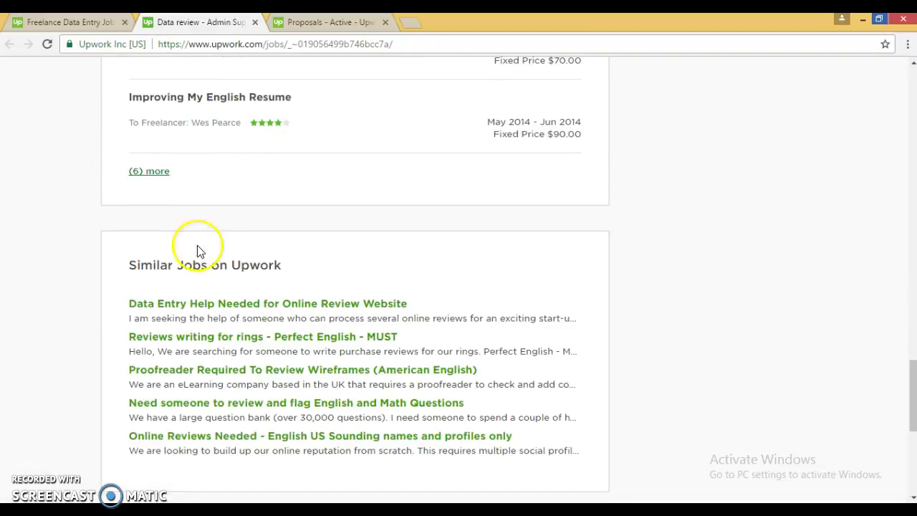
left_click(150, 171)
scroll(450, 209, "down", 5)
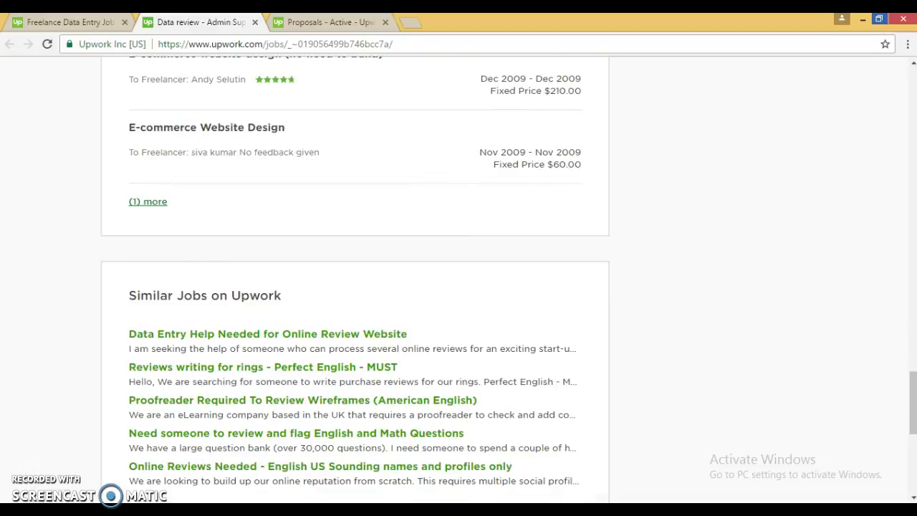
left_click(143, 202)
- Examine the prices, dates and feedback of the client's past jobs, including the proofreading ones
scroll(155, 215, "up", 10)
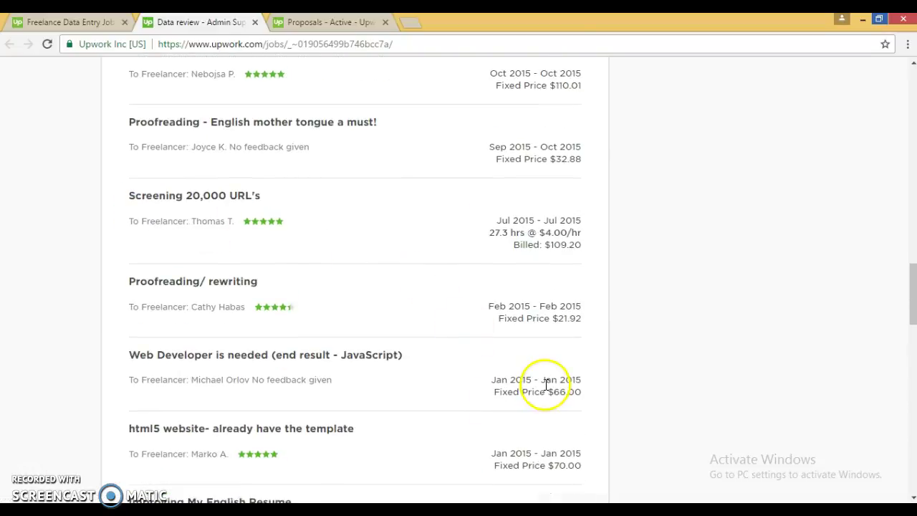
scroll(548, 389, "up", 4)
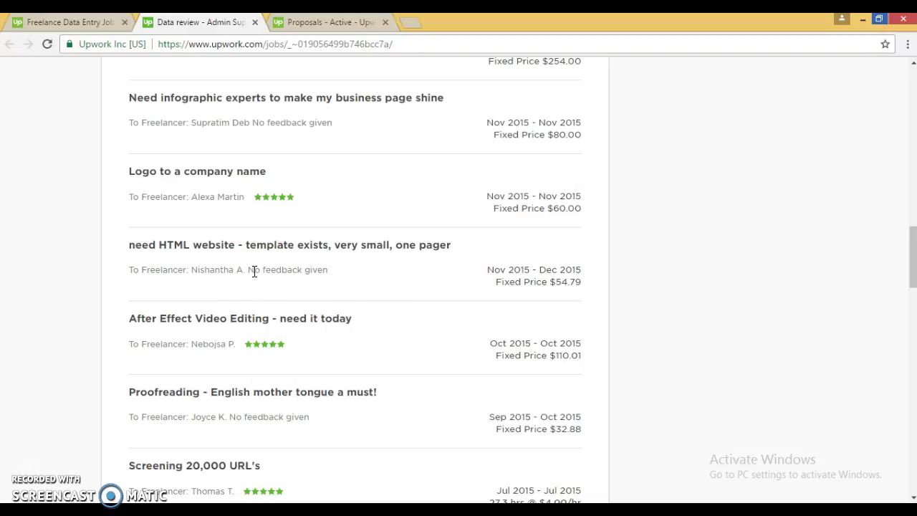
scroll(254, 272, "up", 4)
scroll(254, 278, "up", 5)
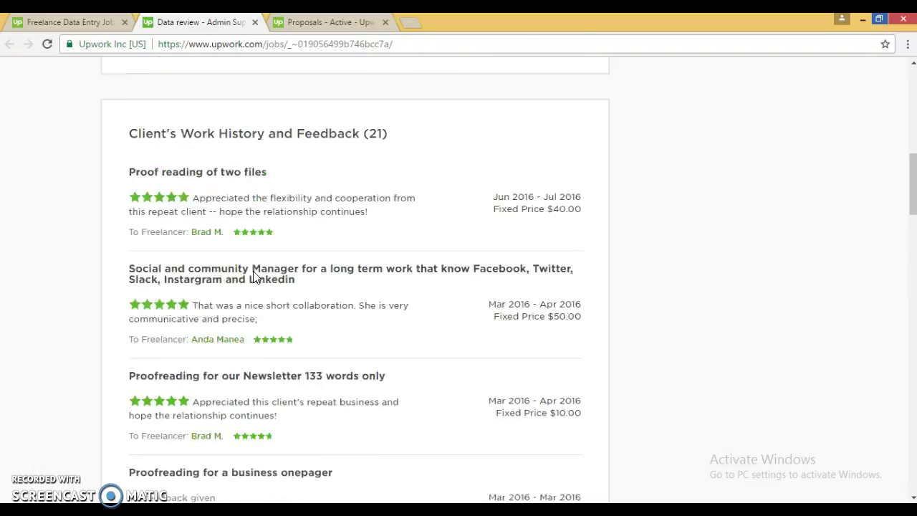
left_click_drag(130, 209, 419, 227)
scroll(419, 227, "down", 8)
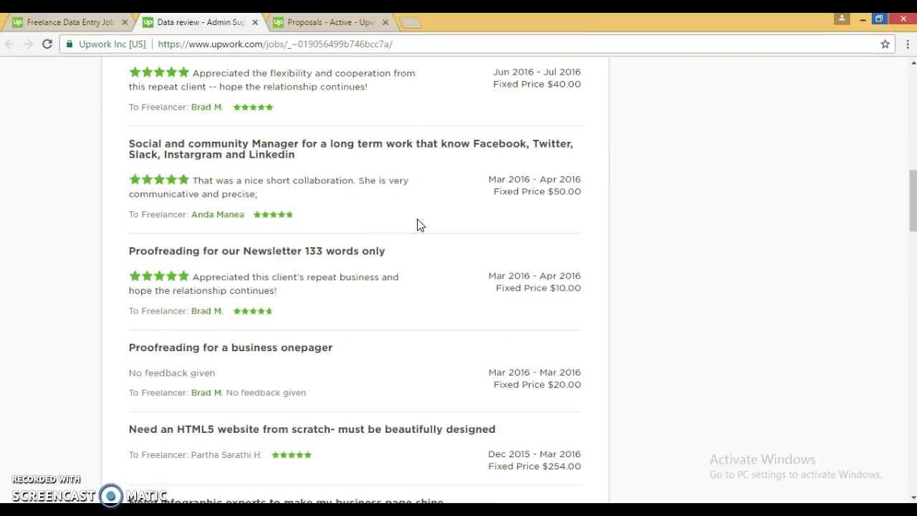
left_click(441, 220)
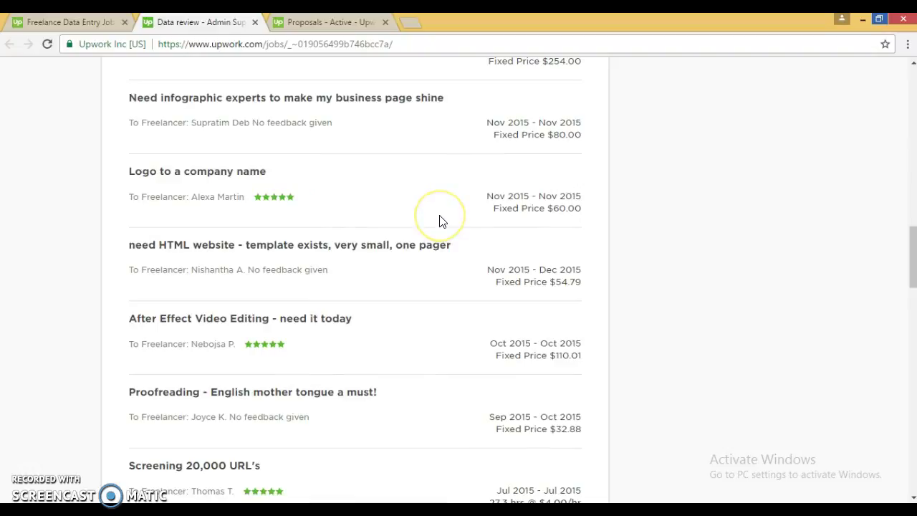
- Recheck the Data review job's description, preferred qualifications, budget and required Connects
scroll(441, 220, "up", 15)
scroll(441, 221, "down", 2)
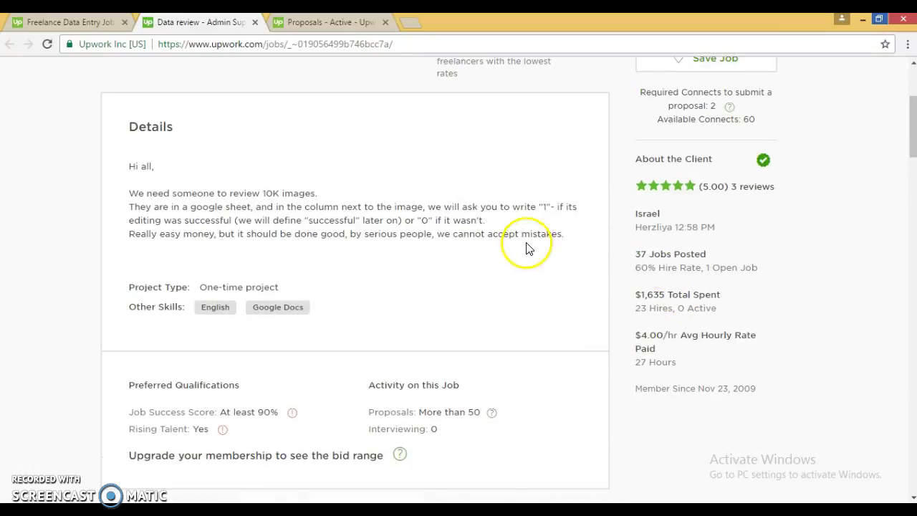
scroll(444, 315, "down", 3)
triple_click(443, 314)
scroll(442, 314, "up", 5)
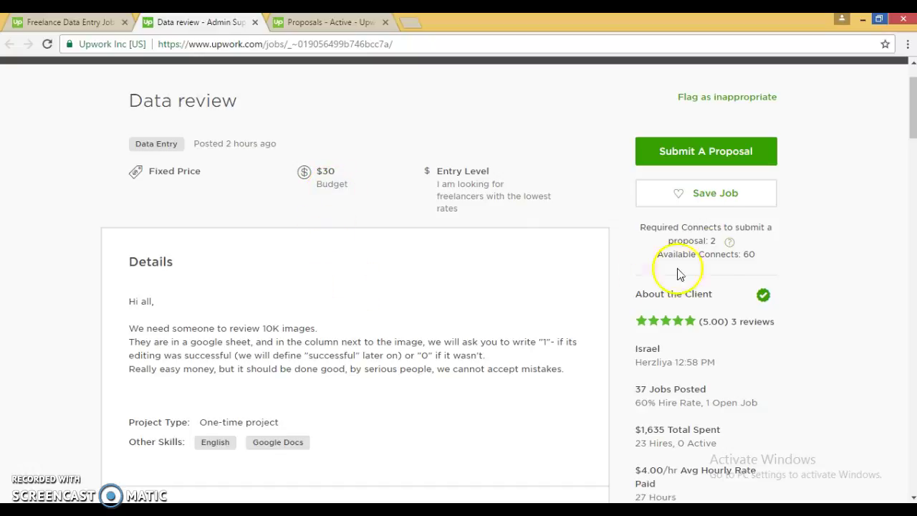
- Start a proposal for the Data review job and expand its full job description
left_click(669, 153)
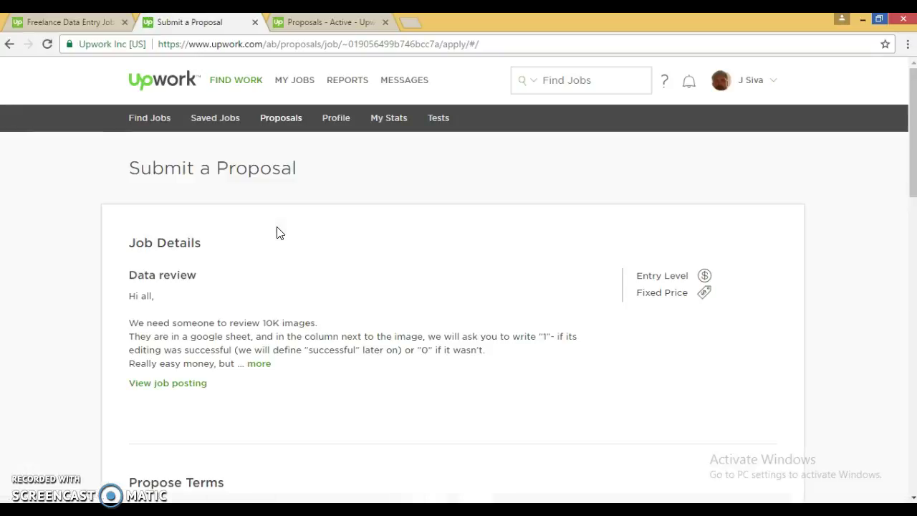
scroll(278, 232, "down", 4)
scroll(278, 228, "up", 4)
left_click(260, 364)
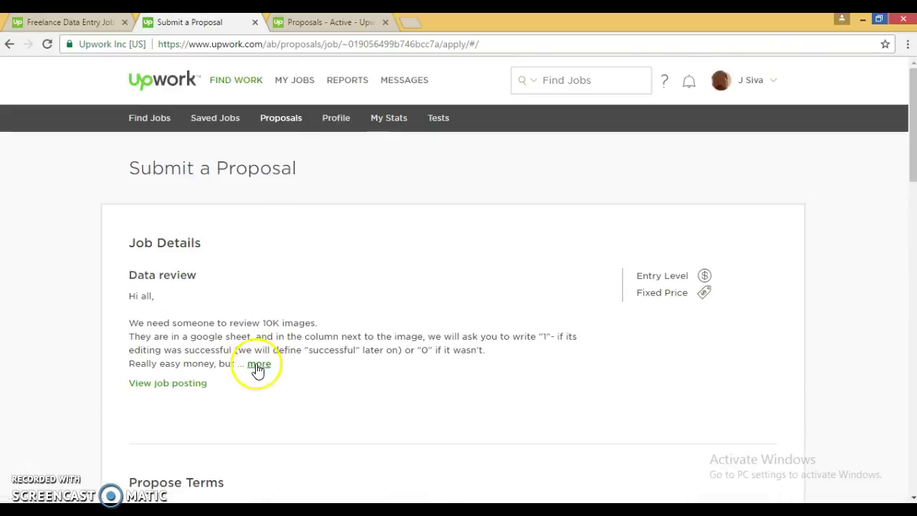
left_click(258, 367)
- Try a bid of $35 in the proposed terms and return the bid to $30
scroll(399, 317, "down", 6)
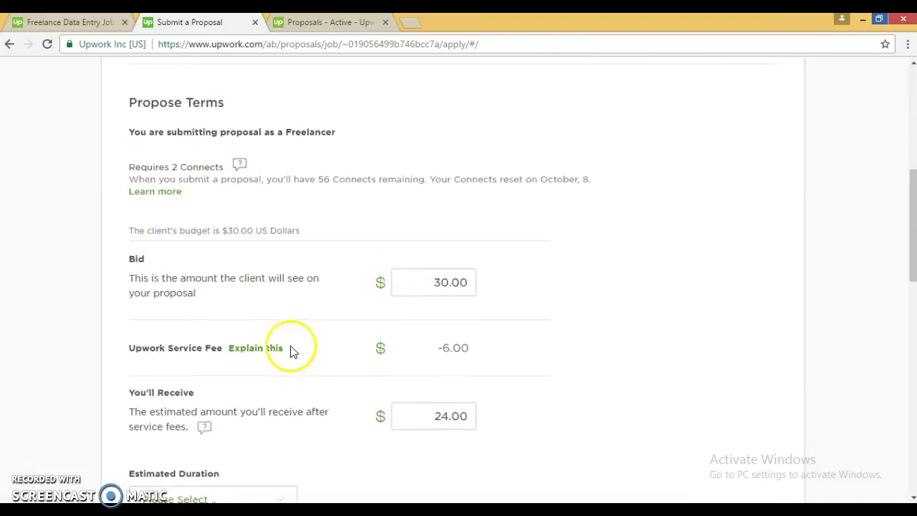
scroll(414, 227, "down", 3)
left_click(426, 82)
left_click_drag(433, 82, 485, 84)
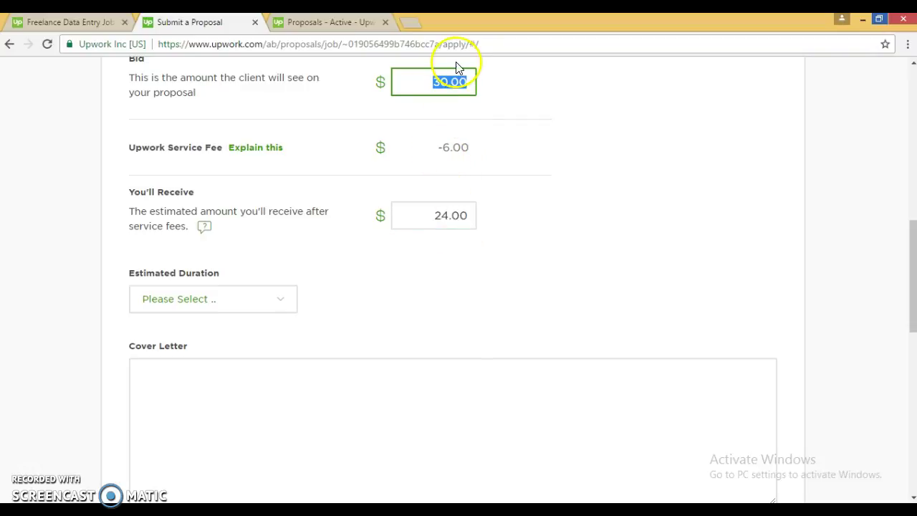
type("35")
left_click_drag(453, 86, 499, 82)
type("30")
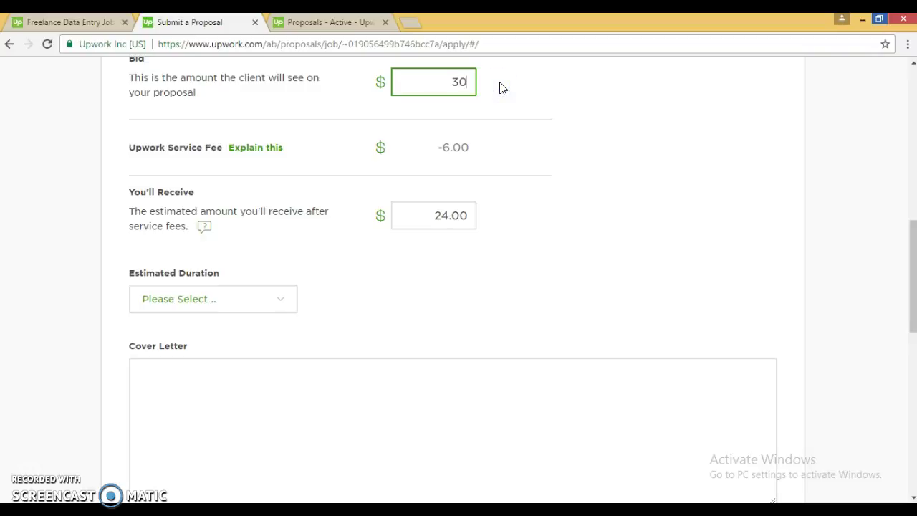
- Set the estimated duration to Less than 1 month, checking it against the 10K images in the job description
left_click(272, 292)
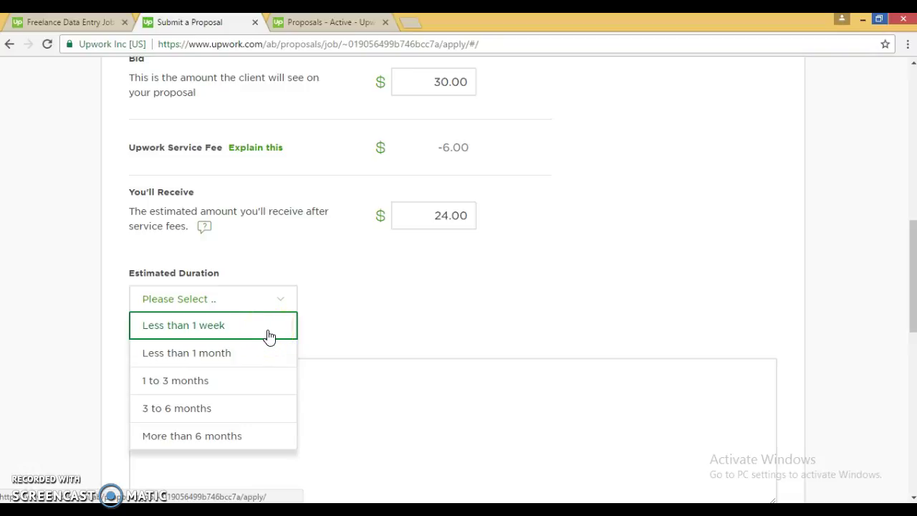
left_click(245, 358)
scroll(460, 322, "up", 7)
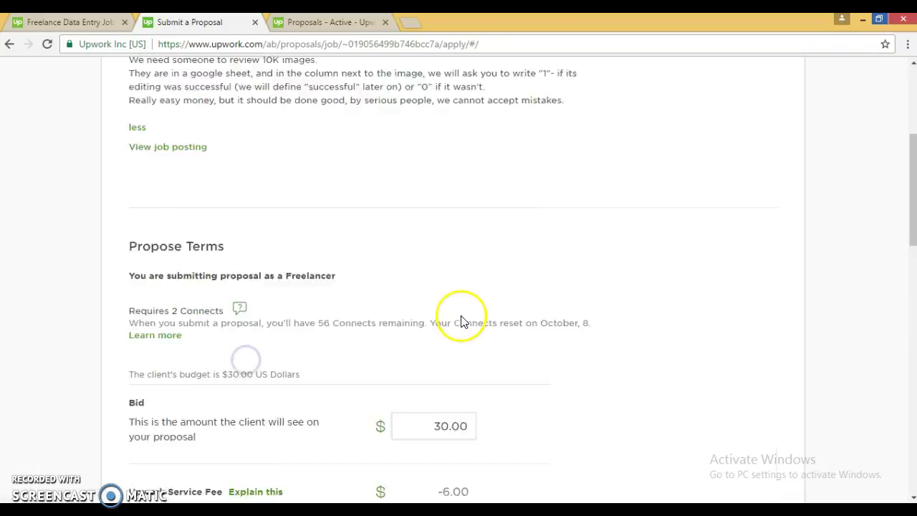
left_click_drag(261, 188, 315, 188)
scroll(310, 413, "down", 7)
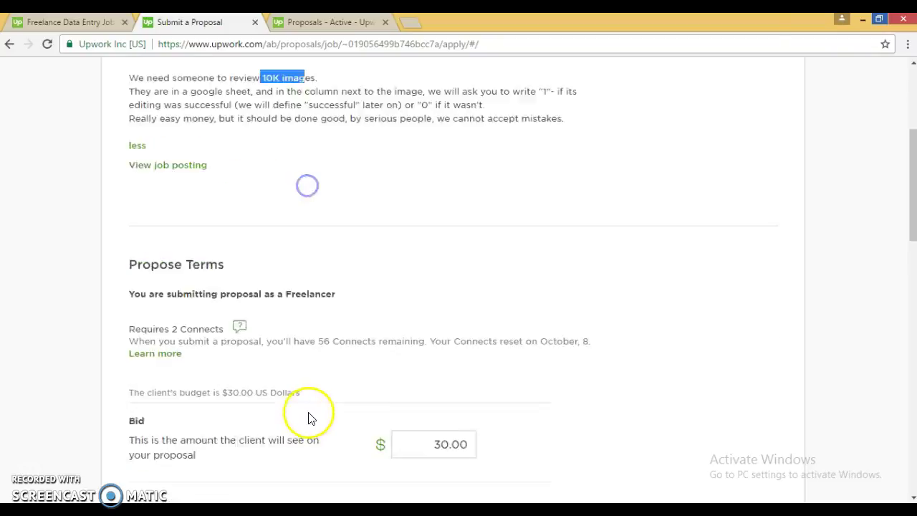
left_click(192, 304)
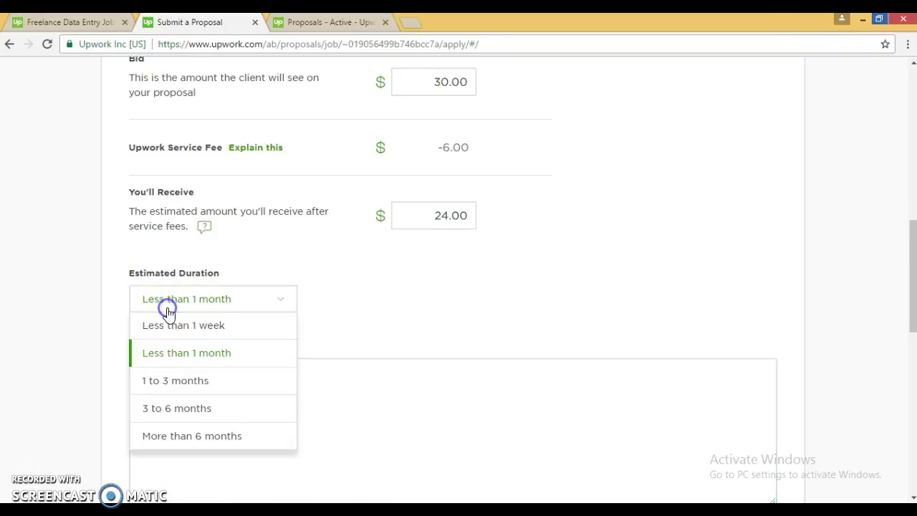
left_click(180, 366)
- Begin the cover letter with "Hello Sir/Madam," and a new paragraph reading "I would like to commit on this task."
left_click(177, 389)
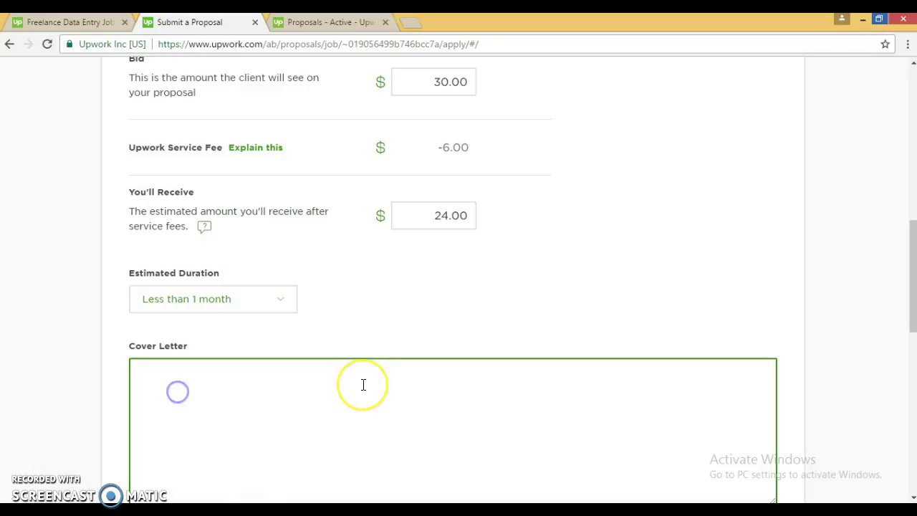
type("Hello")
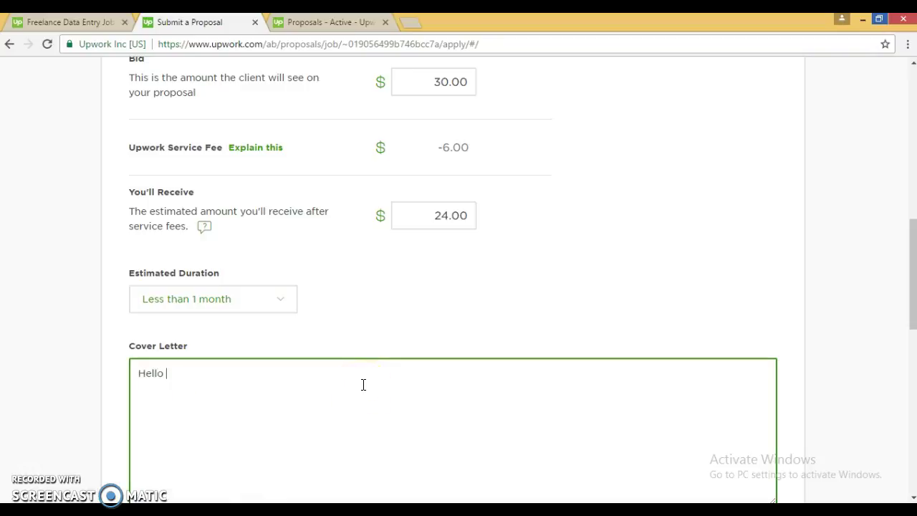
type(" Sir/Madam,  ")
type("I would like to")
type(" commit on this task. I")
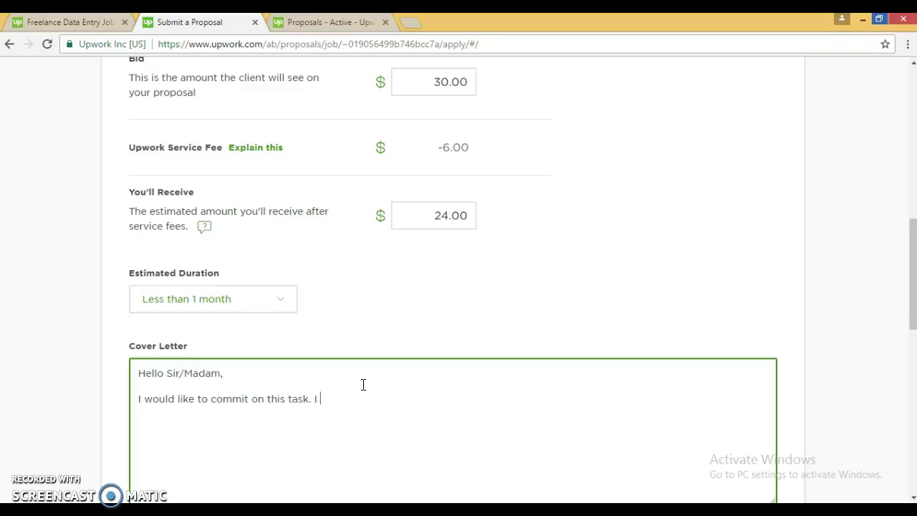
- Continue the cover letter paragraph with "I am familiar with Google Spreadsheets." and begin the sentence about understanding the job
type(" know ho")
key("BackSpace")
key("BackSpace")
key("BackSpace")
key("BackSpace")
key("BackSpace")
type("am familiar with Good")
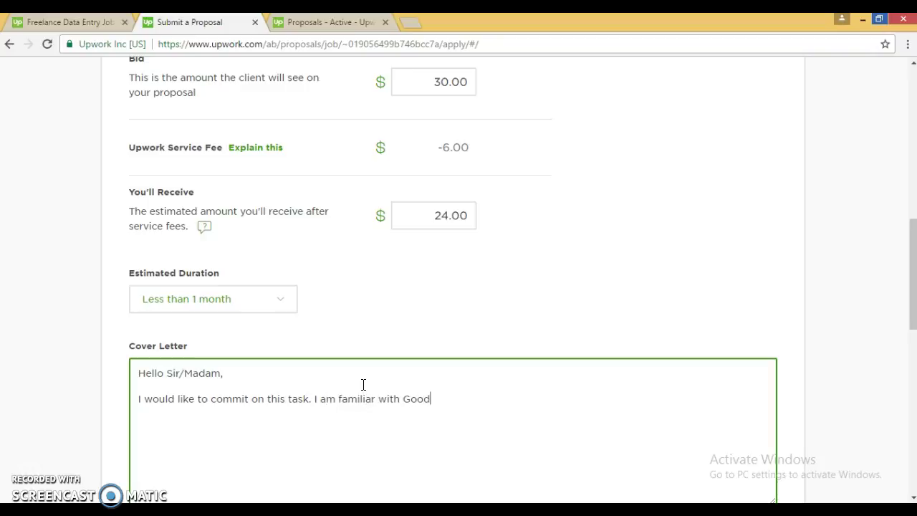
type("le")
key("BackSpace")
key("BackSpace")
key("BackSpace")
type("ndersta")
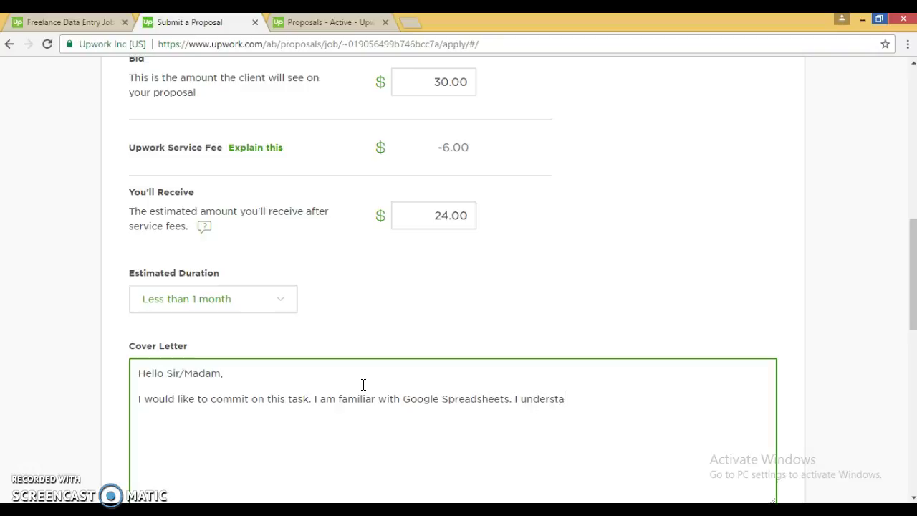
- Complete "I understand the job details." in the cover letter and add "I am serious and hard work service provider."
type("nd the job details. I am s")
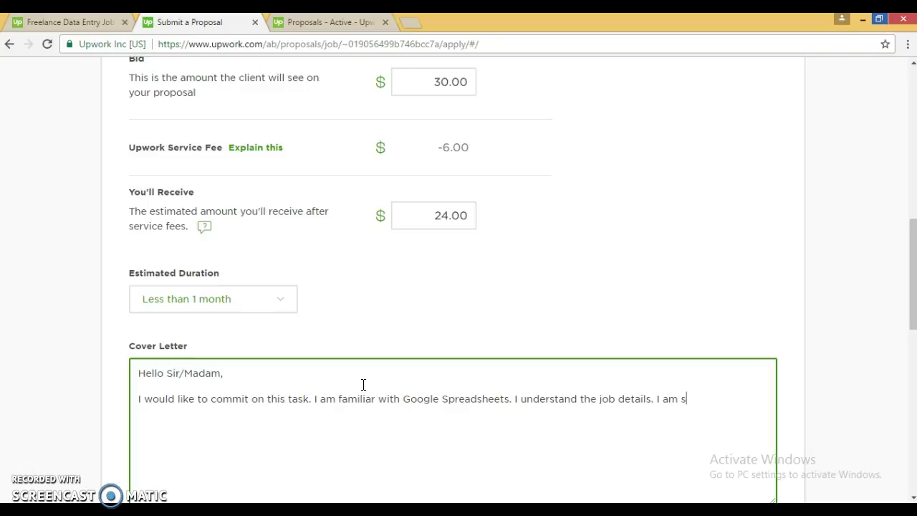
type("an")
type("d hward")
key("BackSpace")
key("BackSpace")
type("rd work service provider.")
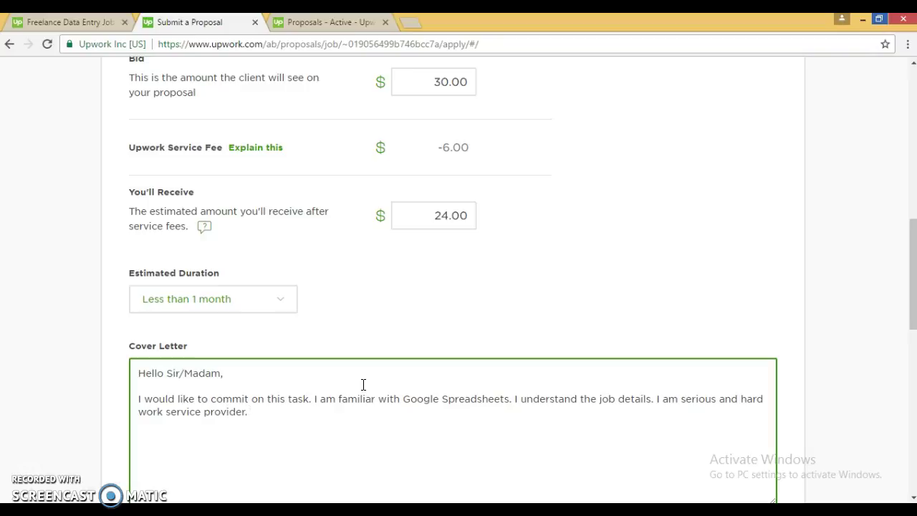
- Finish the letter with "I can complete this task with 100% quality. You can trust me.", "Waiting for your favor response." and "Thanks," plus the freelancer's name
type("omplete this task wit")
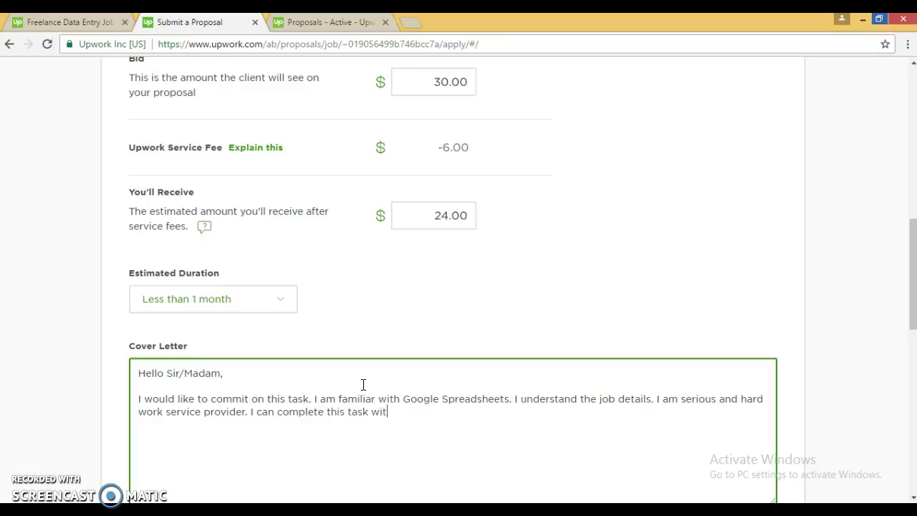
type("h 100% quality. You can trust me.")
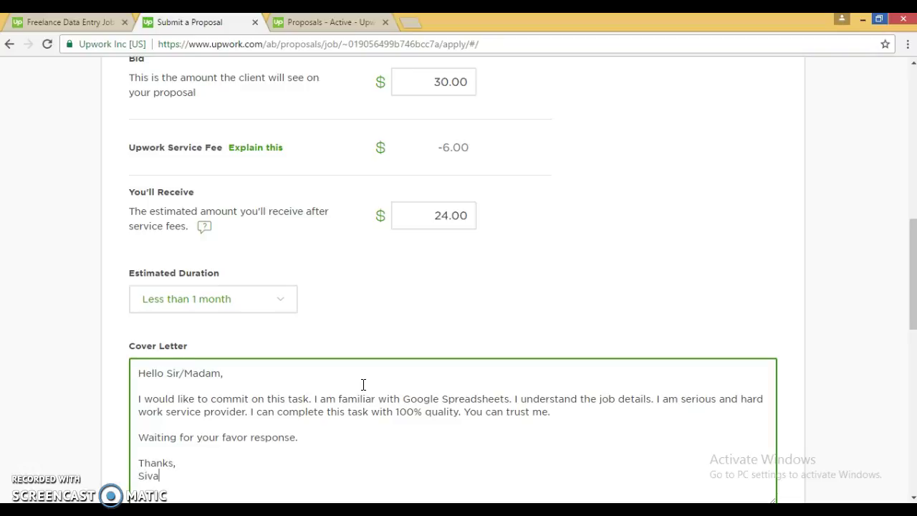
- Submit the Data review proposal, acknowledging the fixed-price project terms with "Yes, I understand."
scroll(364, 384, "down", 5)
left_click(236, 422)
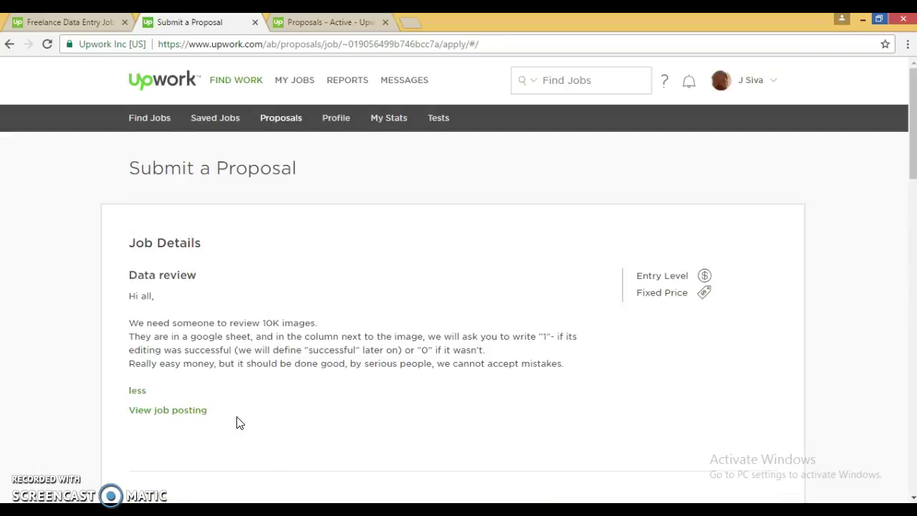
scroll(240, 423, "down", 10)
left_click(227, 485)
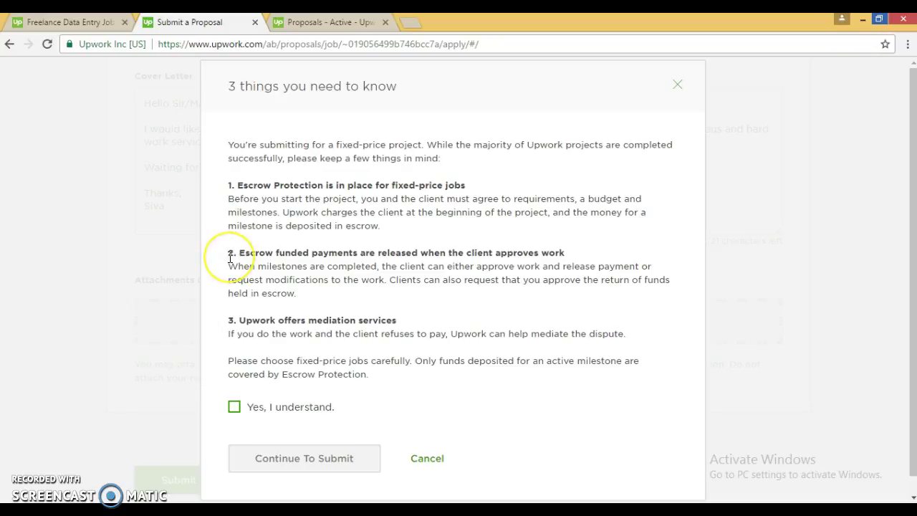
left_click(235, 407)
left_click(266, 462)
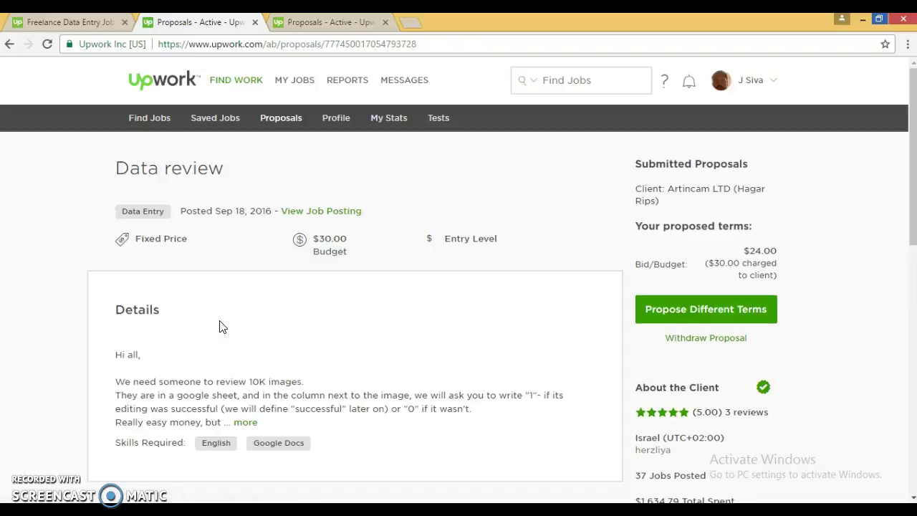
- Go to the submitted proposals list and open both the Data review and the email list proposals in new browser tabs
left_click(268, 122)
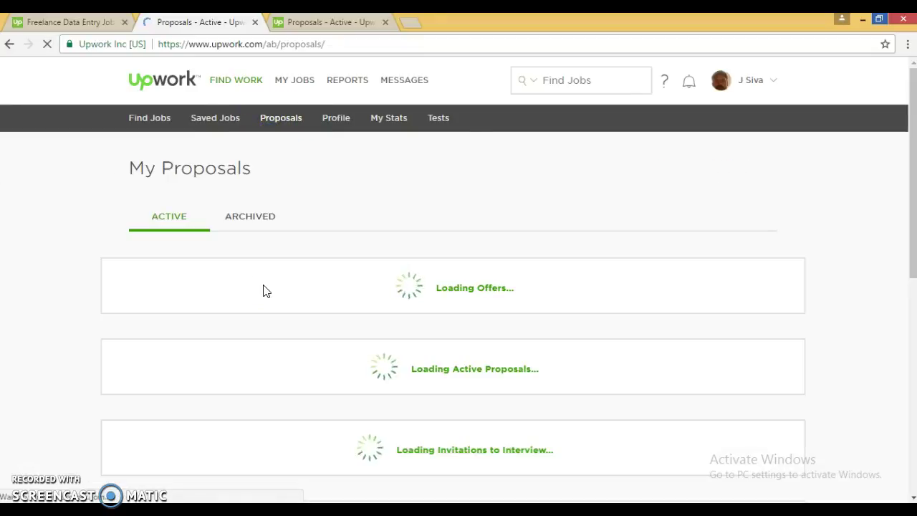
scroll(250, 317, "down", 7)
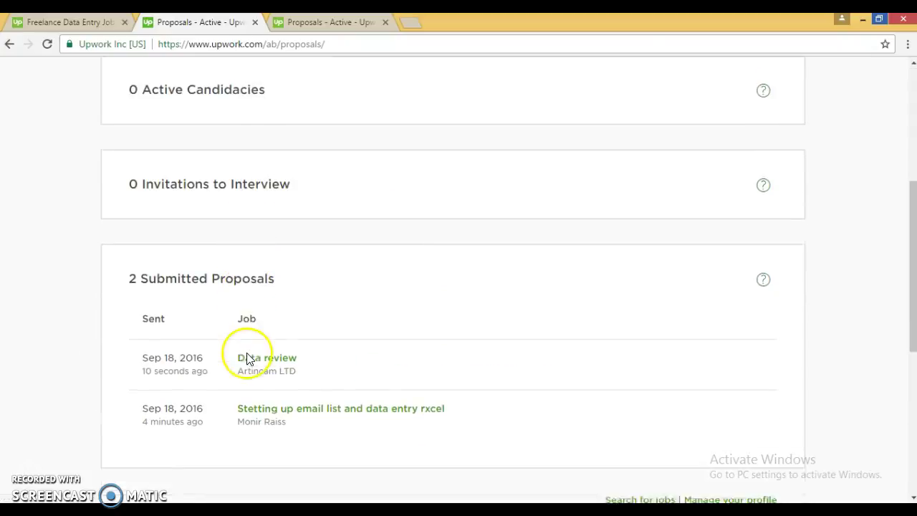
right_click(261, 190)
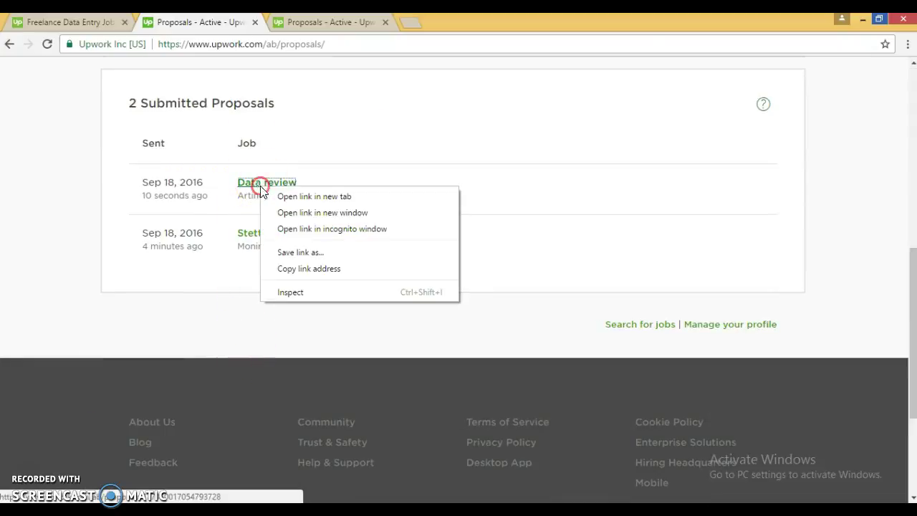
left_click(275, 198)
right_click(293, 236)
left_click(301, 242)
- Review the submitted Data review proposal, comparing its cover letter with the full job description and checking the proposed terms
left_click(337, 23)
scroll(395, 303, "down", 10)
scroll(323, 266, "up", 4)
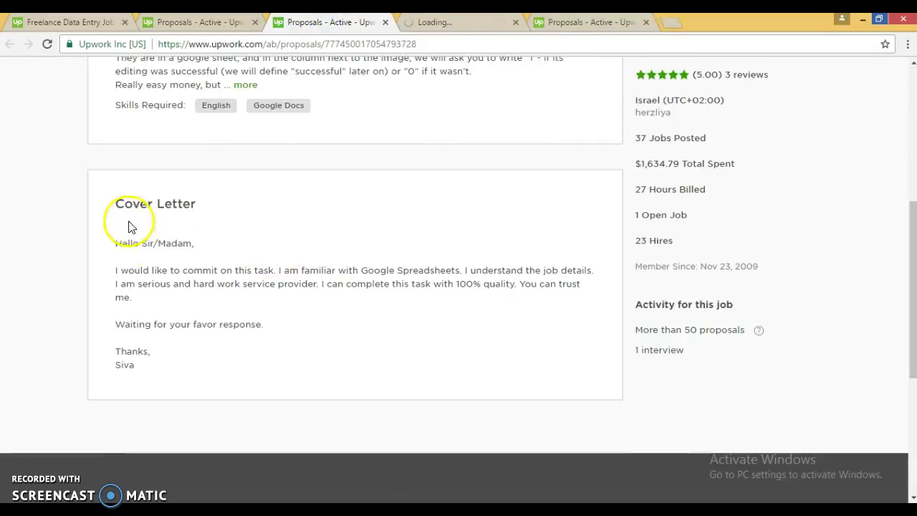
left_click_drag(116, 242, 172, 349)
left_click(459, 129)
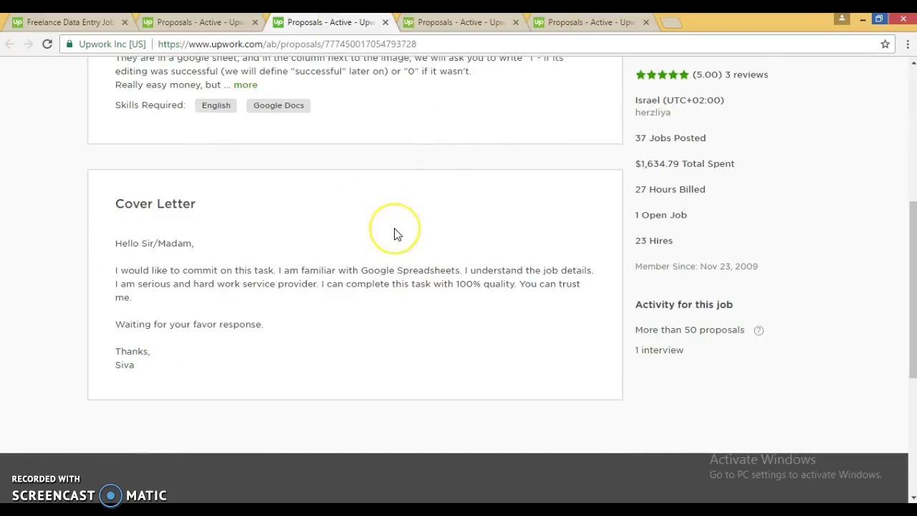
scroll(395, 231, "up", 4)
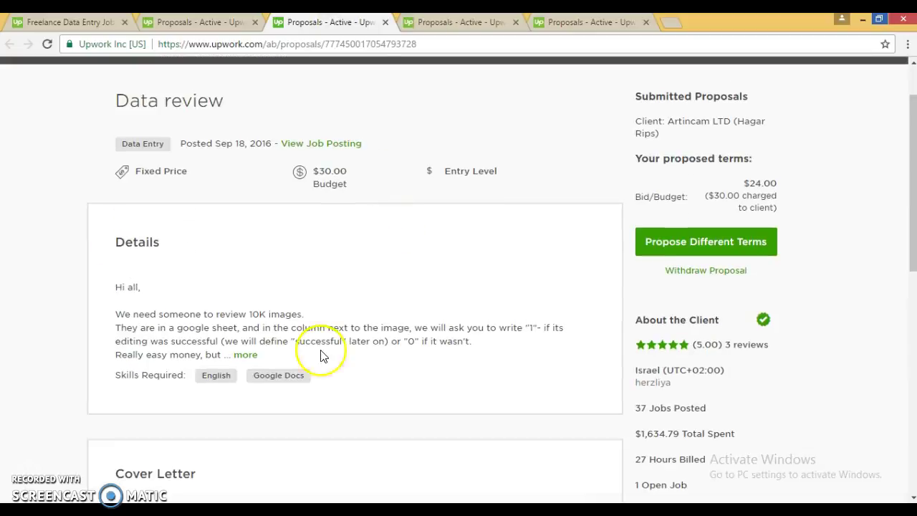
left_click(244, 356)
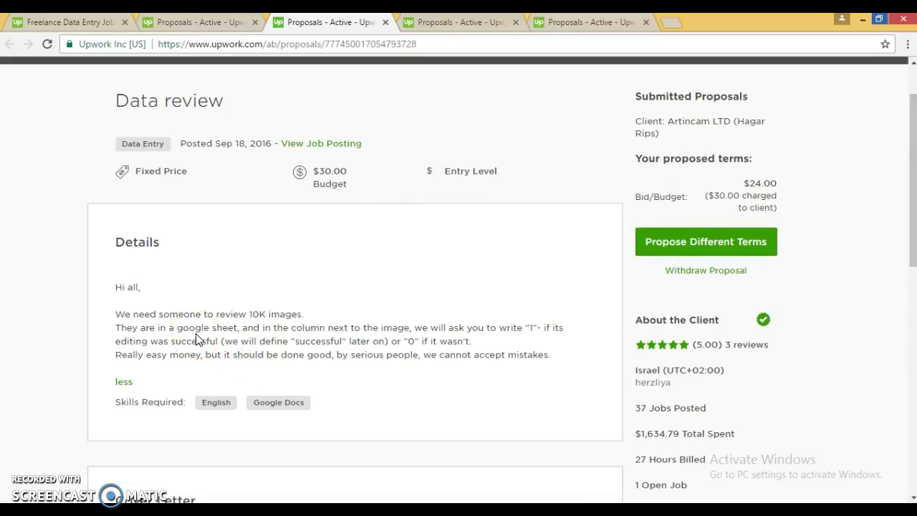
scroll(215, 329, "down", 5)
left_click(229, 284)
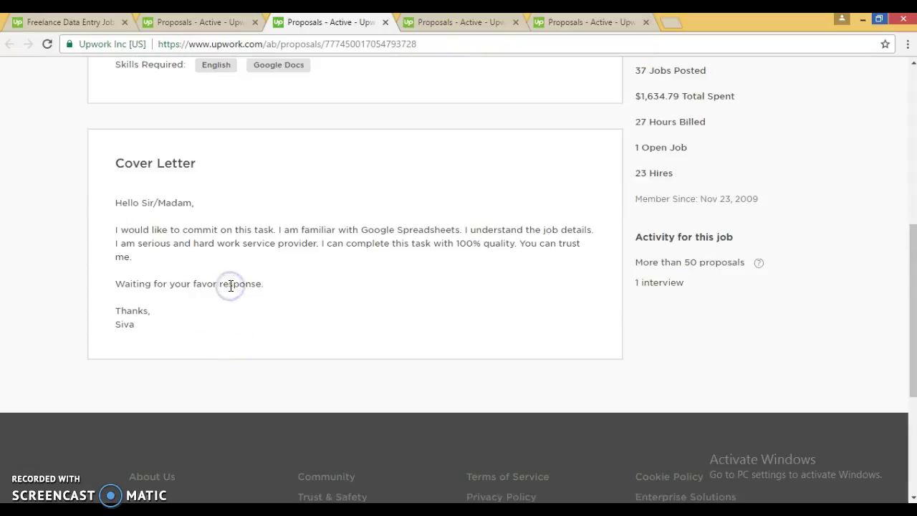
scroll(231, 286, "up", 7)
left_click(571, 207)
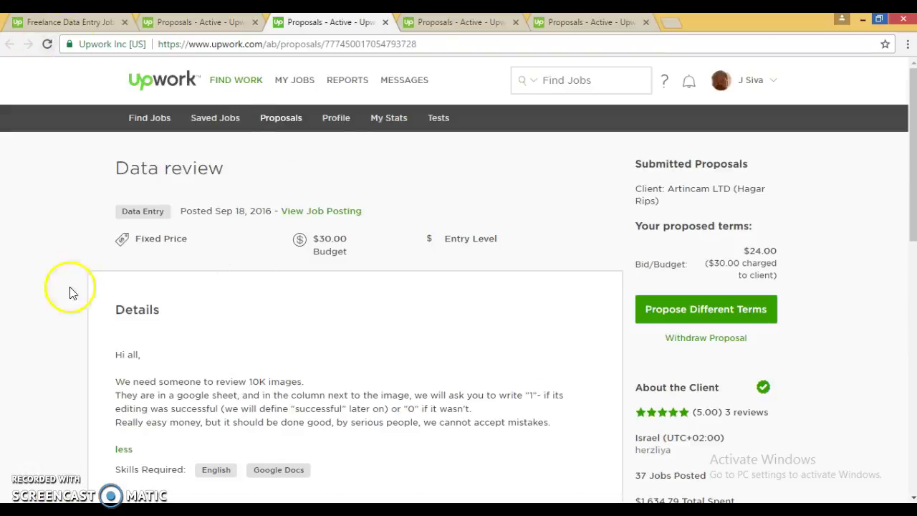